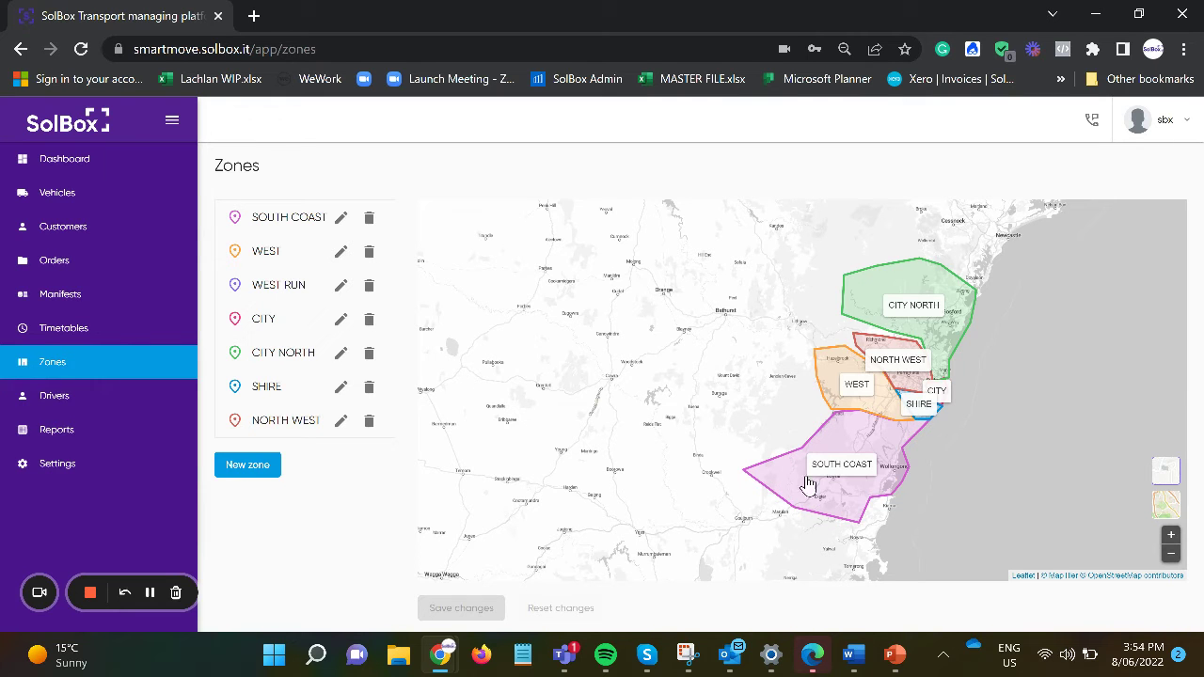
- Select the CITY NORTH zone and move its two northernmost boundary points further out to enlarge the zone
left_click_drag(777, 339, 689, 379)
scroll(799, 367, "up", 1)
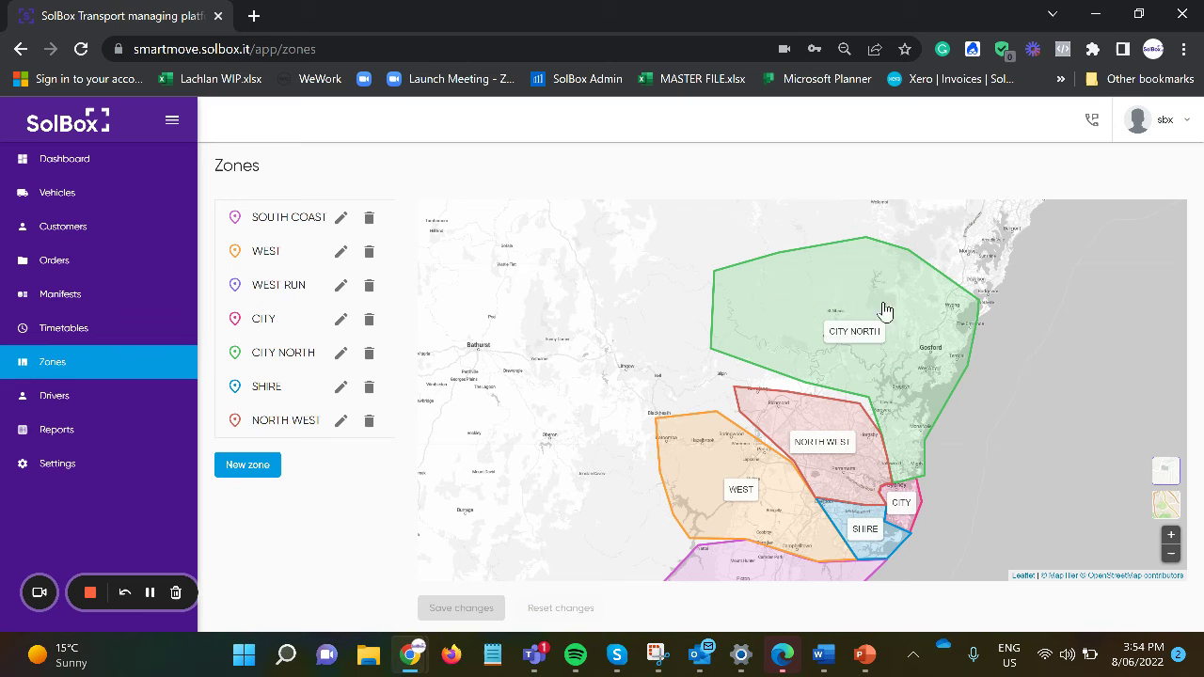
left_click(834, 301)
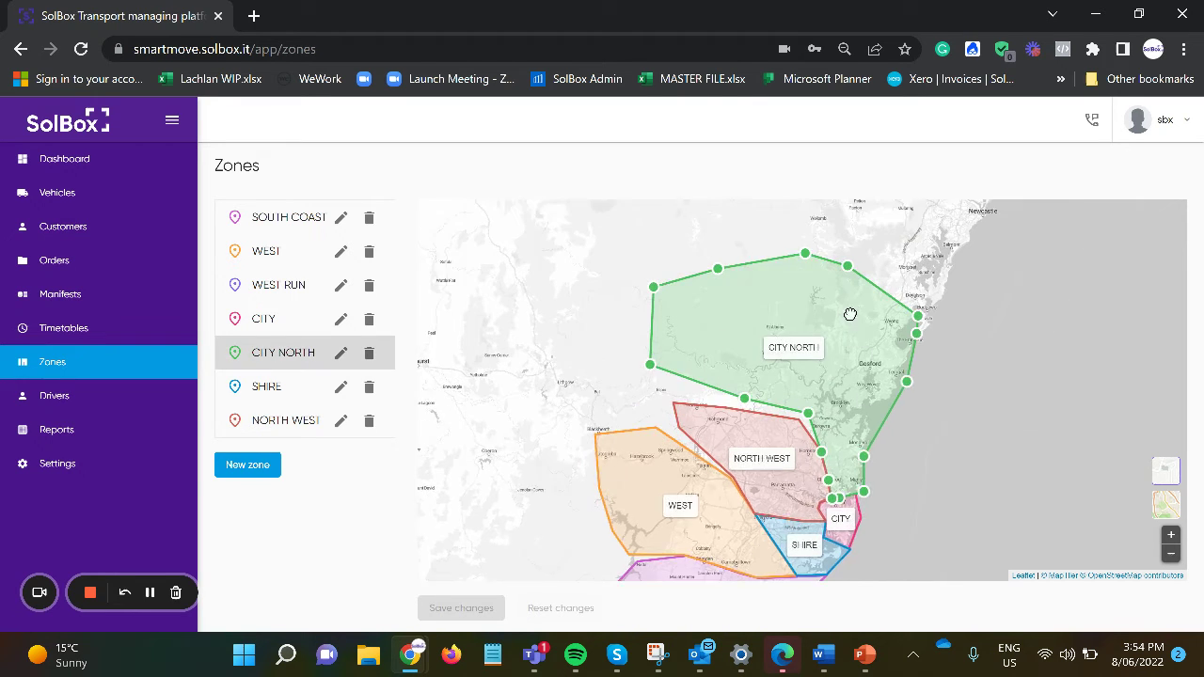
left_click_drag(843, 365, 861, 332)
left_click_drag(788, 298, 791, 300)
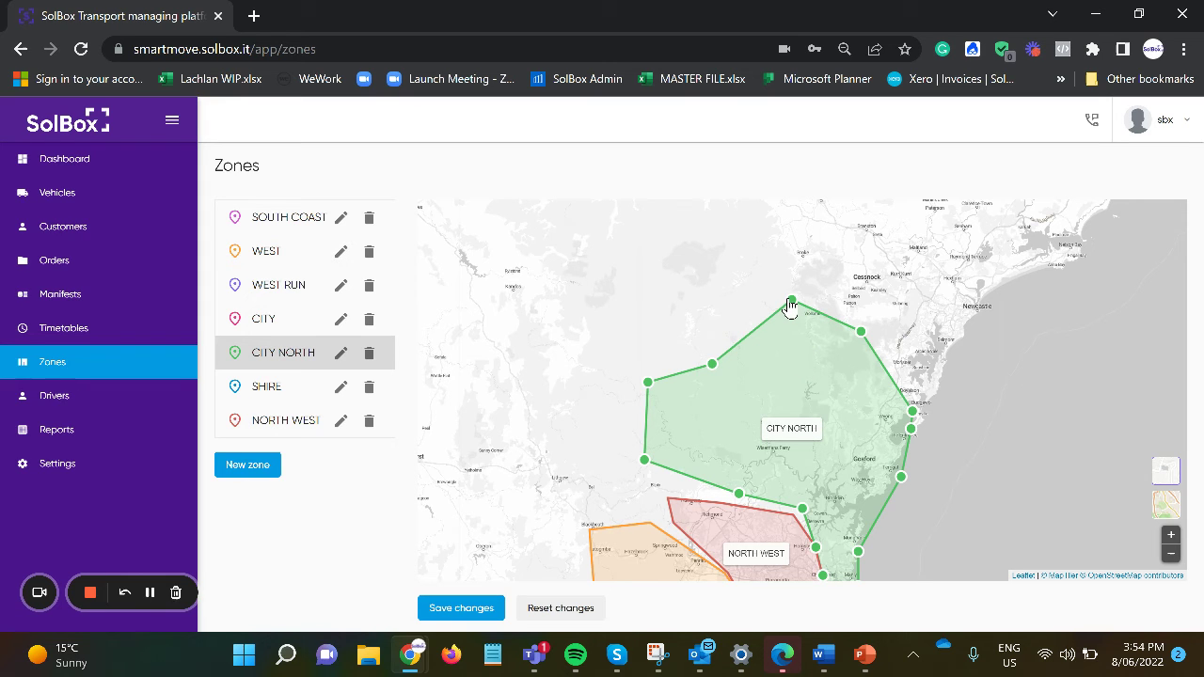
- Add a boundary point to the CITY NORTH zone, extend its northwestern edge outward, and save the zone changes
left_click(712, 364)
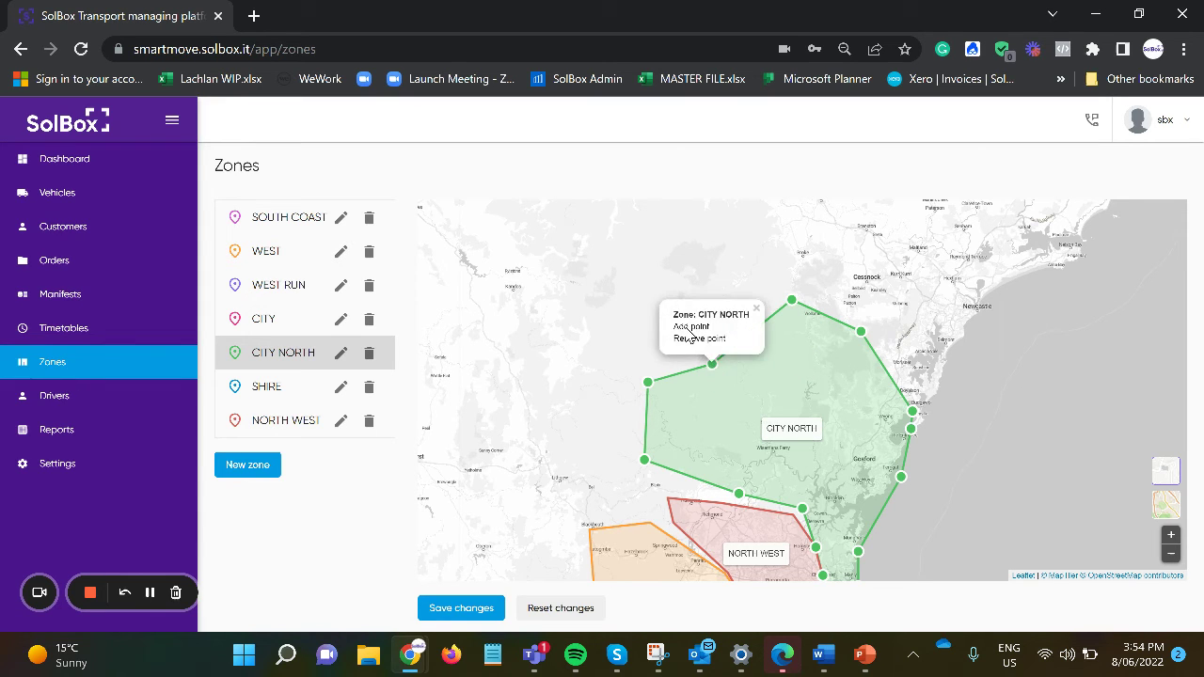
left_click(689, 327)
left_click_drag(777, 287, 637, 308)
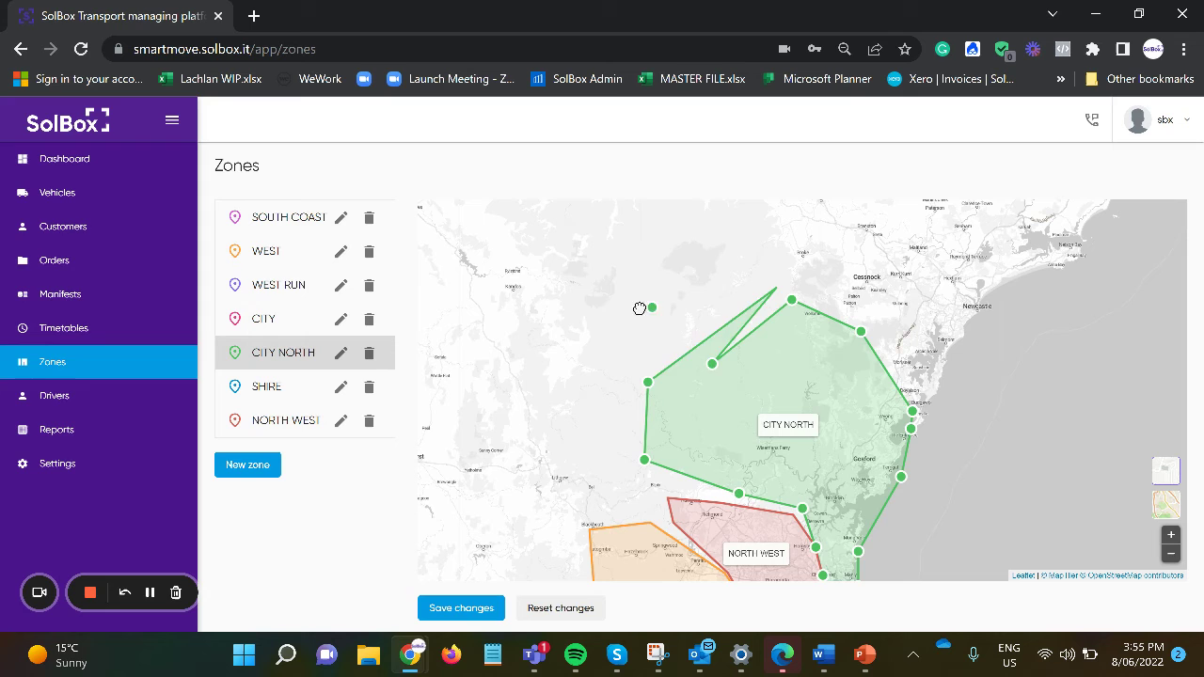
left_click_drag(711, 365, 711, 302)
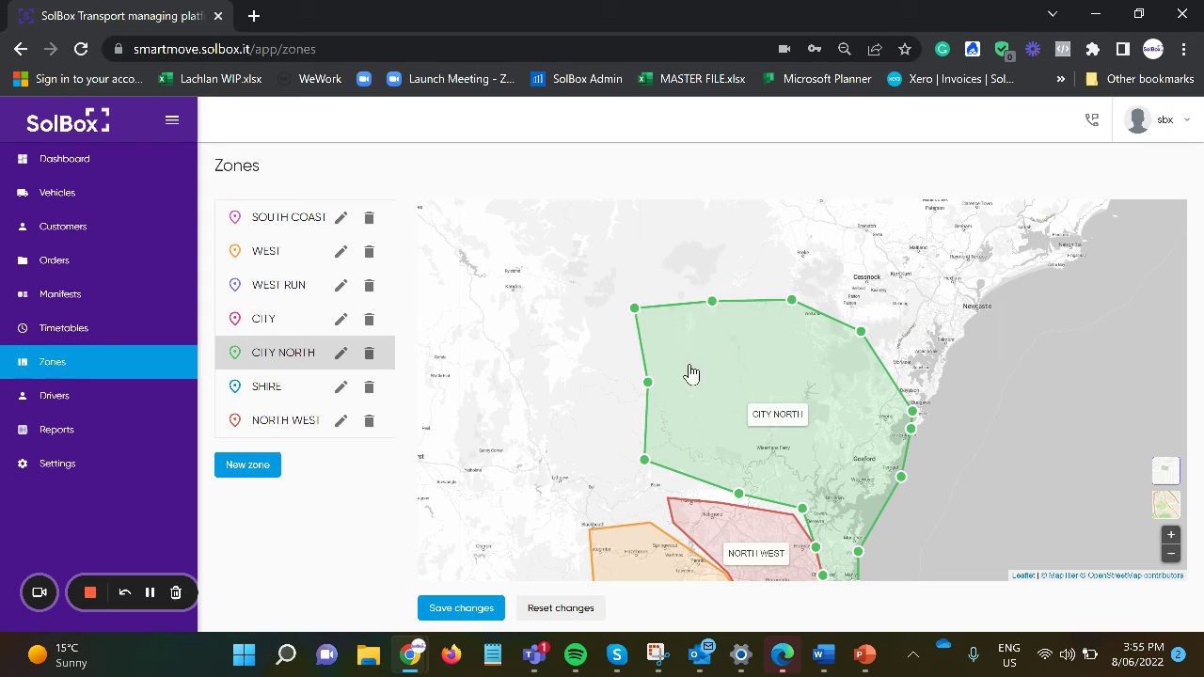
left_click(483, 611)
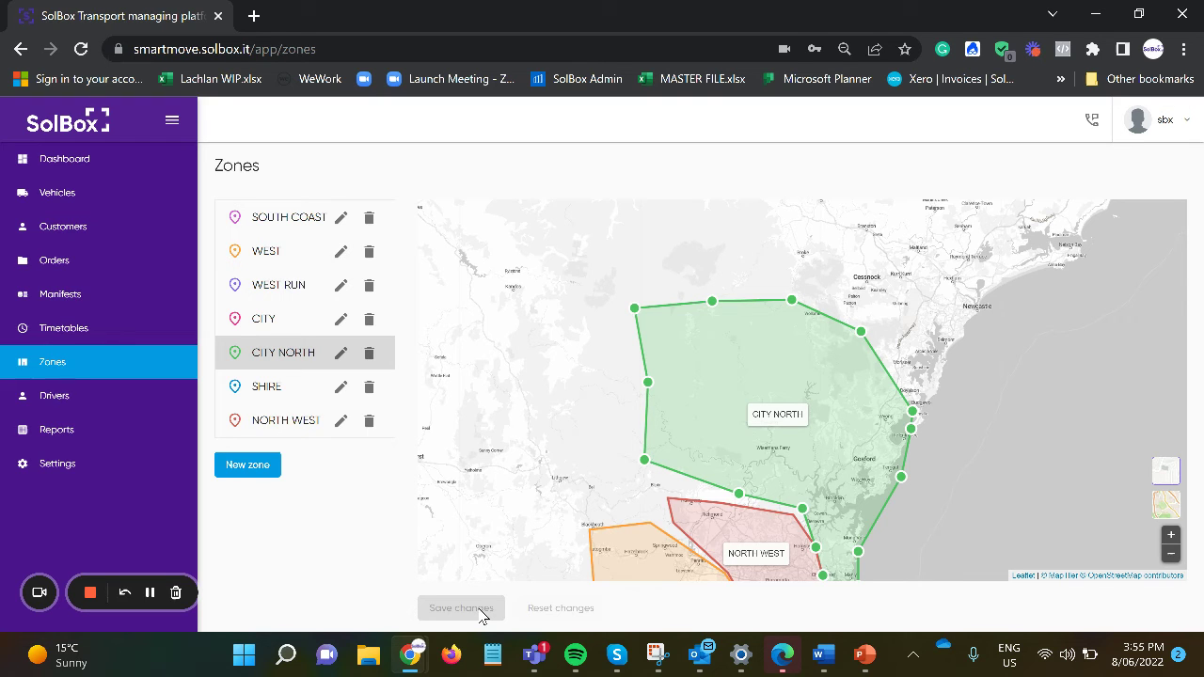
- Import the orders from the 101 Import spreadsheet on the Desktop into the dashboard and close the finished processing report
left_click(92, 156)
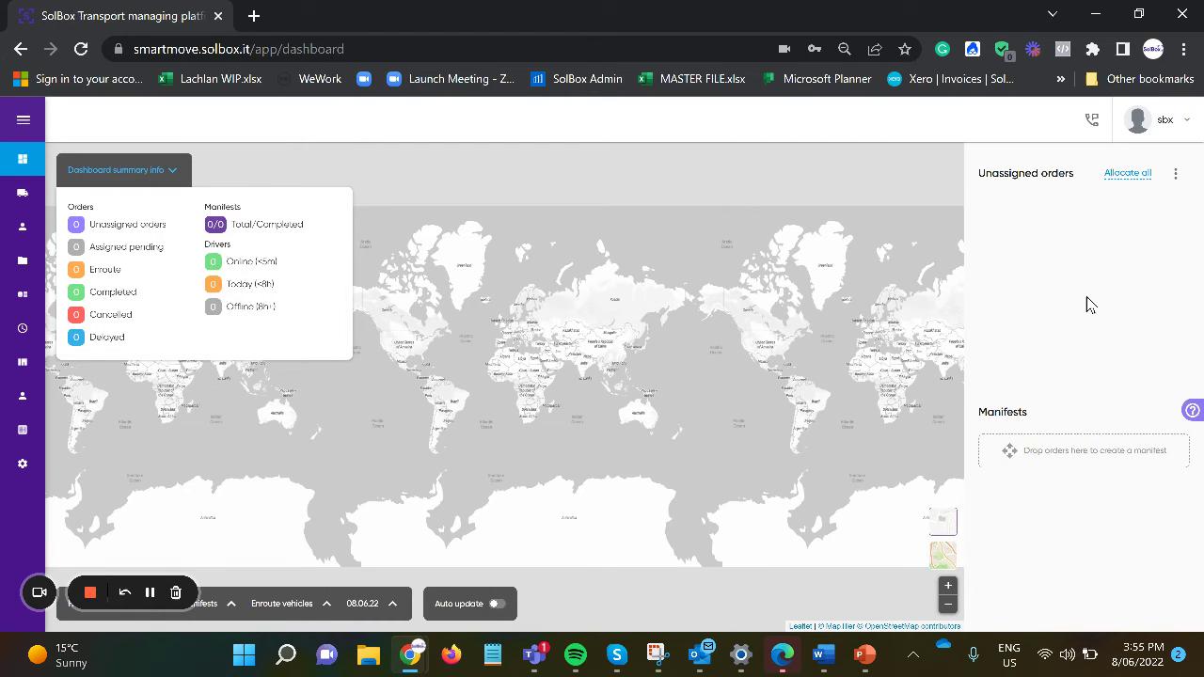
left_click(1175, 176)
mouse_move(1143, 246)
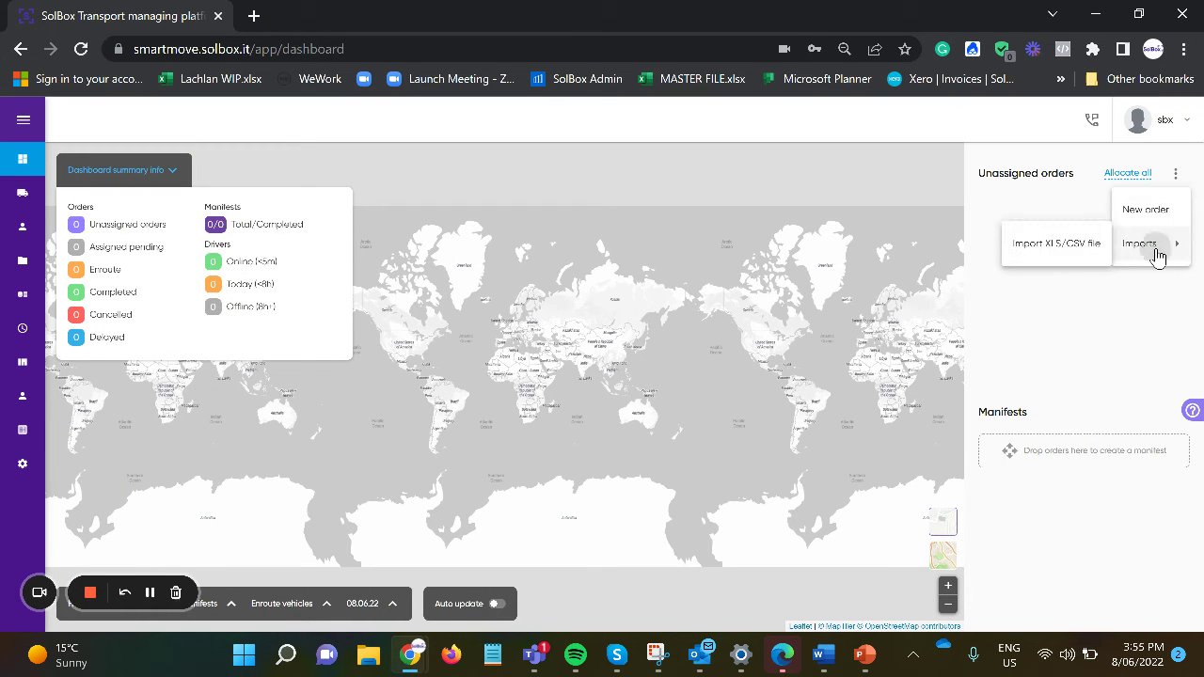
left_click(1060, 250)
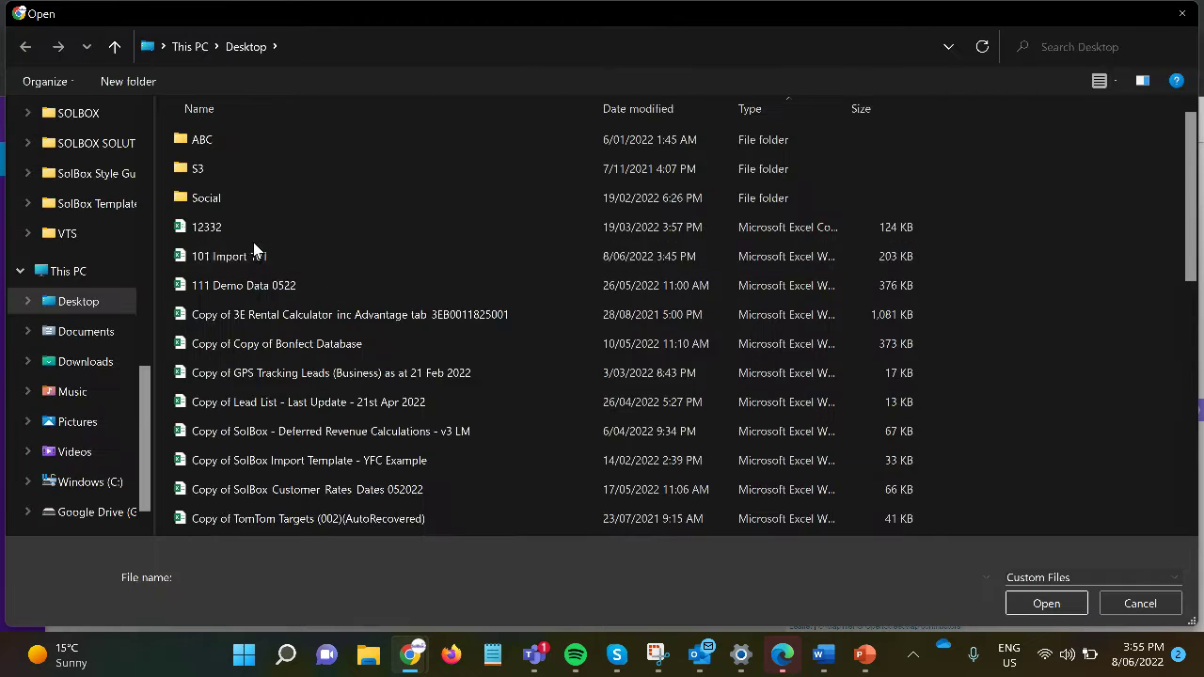
left_click(253, 257)
double_click(253, 256)
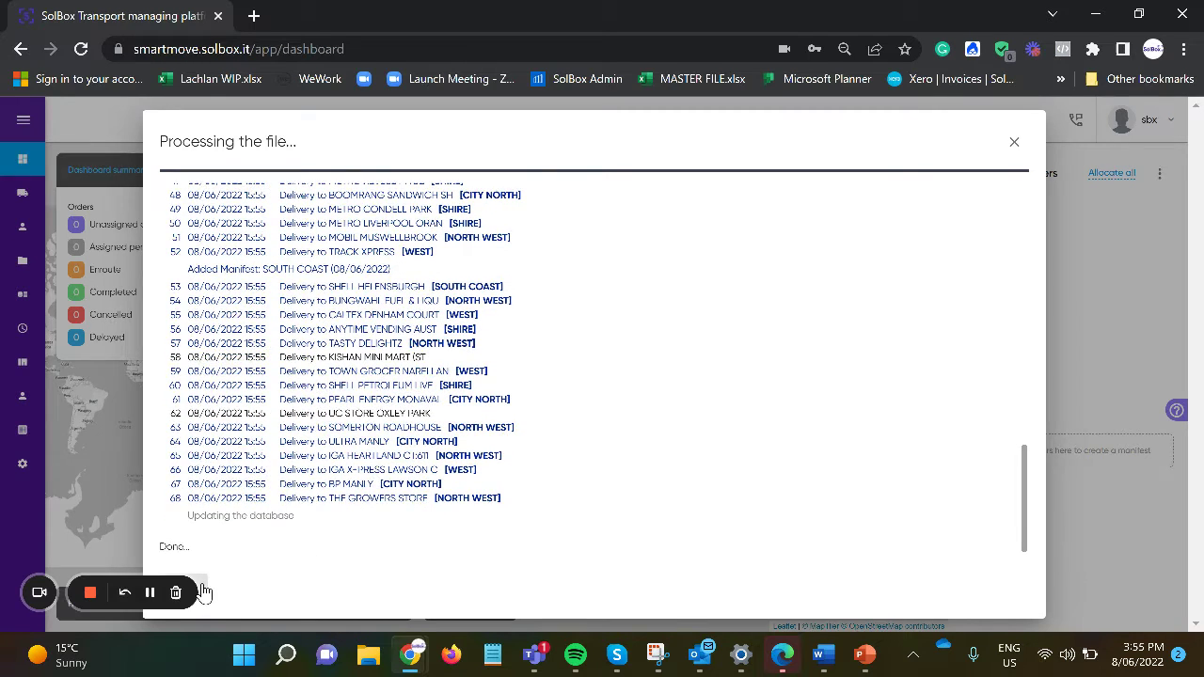
left_click(202, 590)
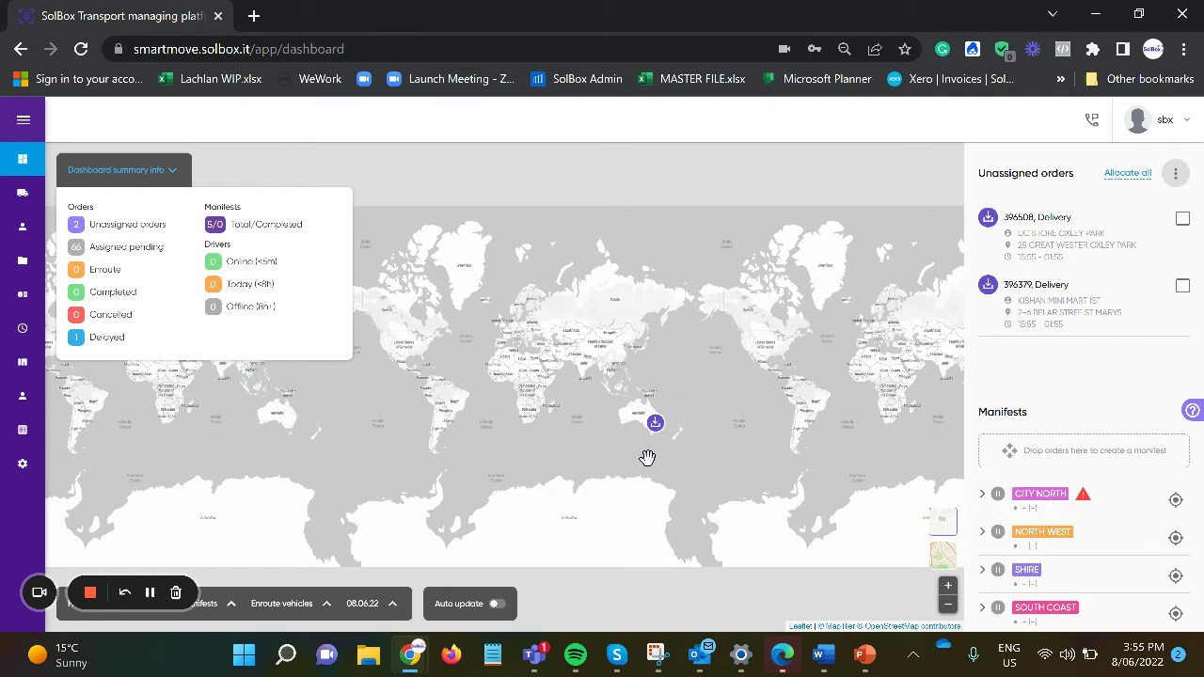
- Assign the unassigned KISHAN MINI MART delivery to the WEST manifest and the UC STORE OXLEY PARK delivery to the NORTH WEST manifest
left_click(658, 422)
left_click(615, 449)
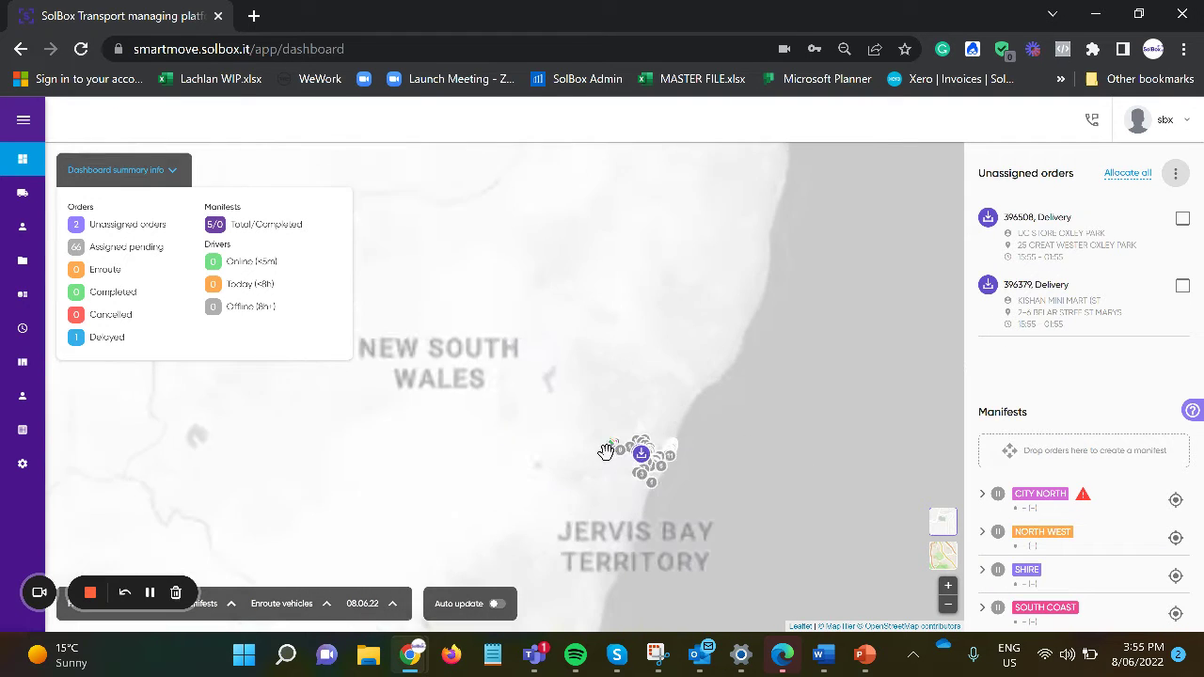
scroll(648, 457, "up", 2)
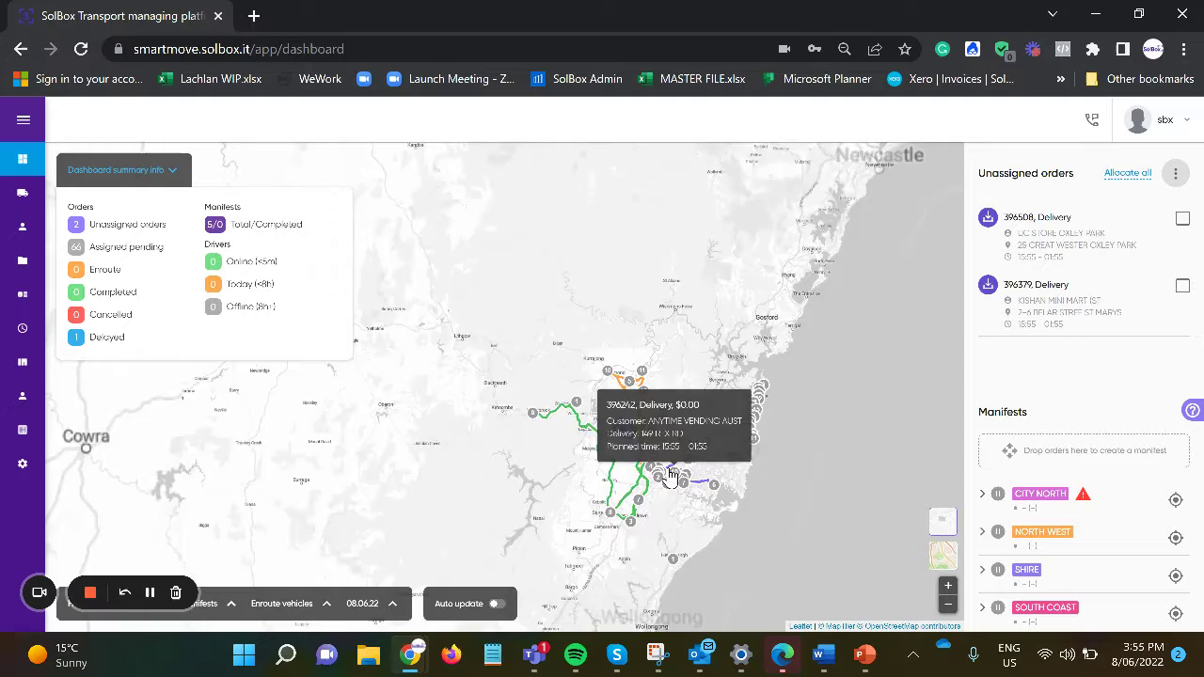
scroll(669, 475, "up", 3)
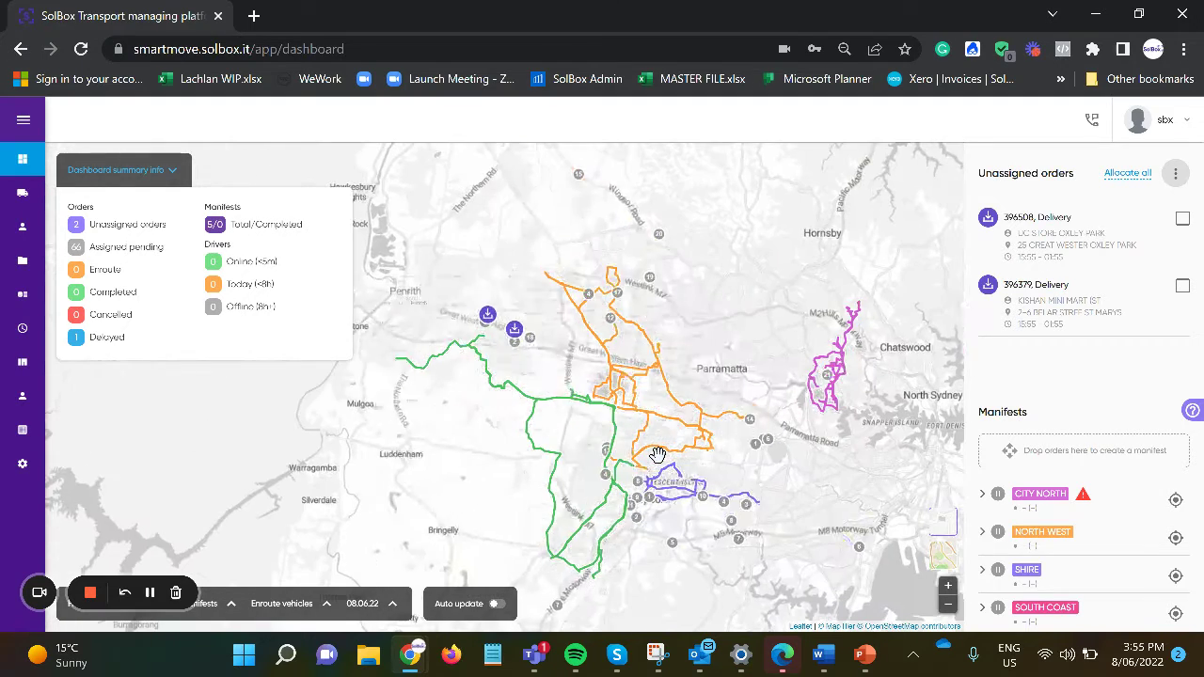
mouse_move(513, 333)
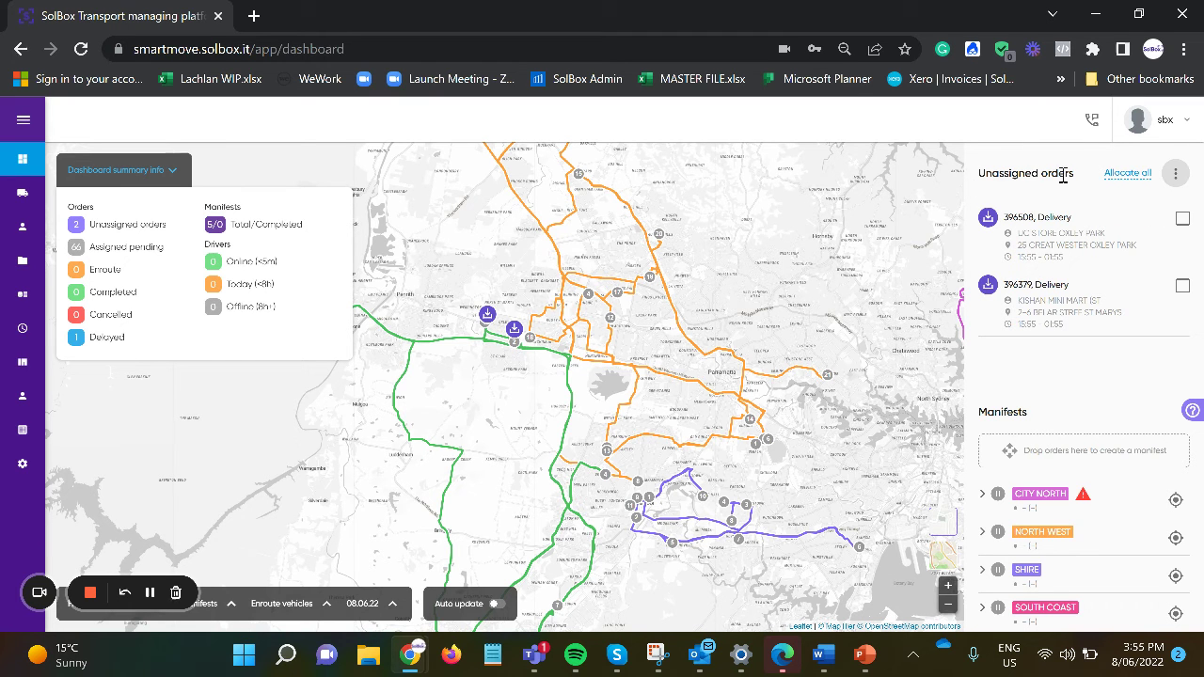
left_click_drag(838, 291, 786, 220)
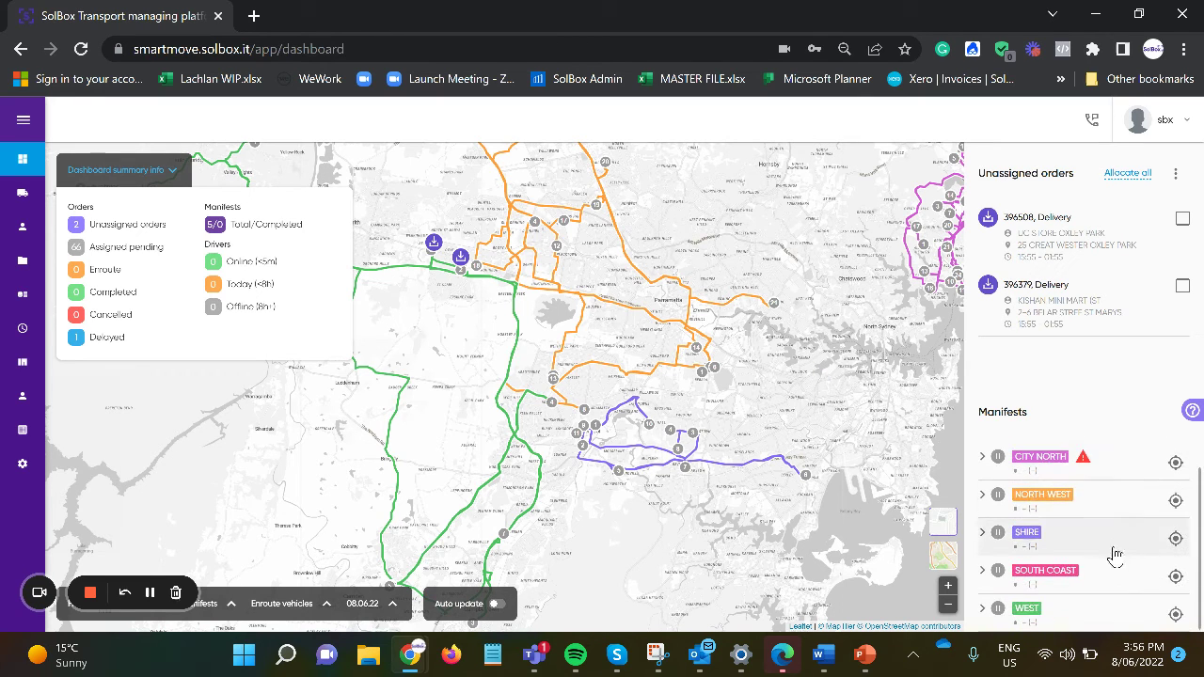
left_click_drag(1034, 309, 1051, 624)
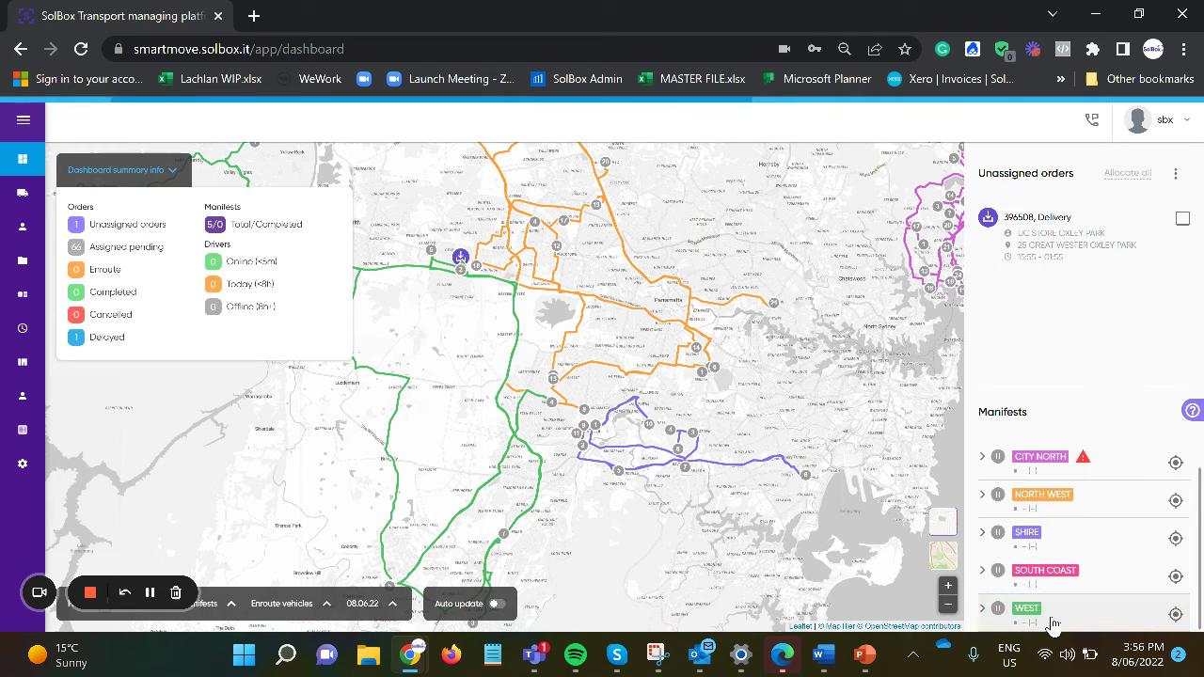
left_click_drag(1069, 234, 1040, 505)
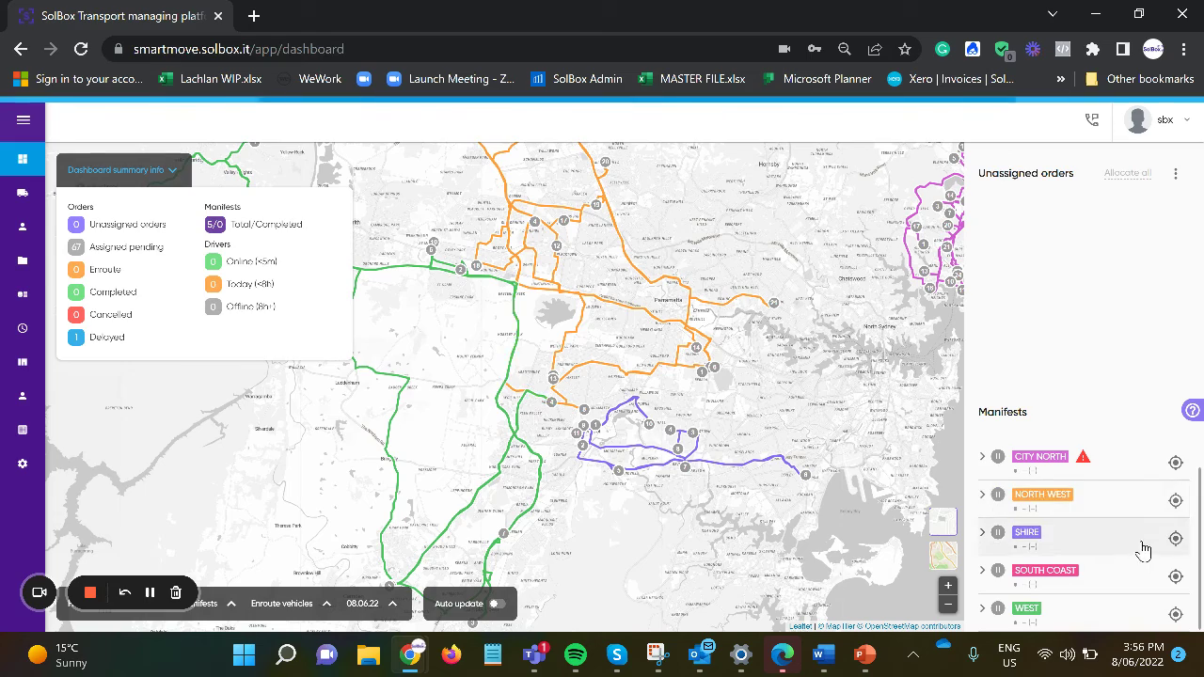
- Examine the CITY NORTH route on the map and the flagged stops in its manifest
left_click_drag(839, 383, 645, 510)
scroll(846, 274, "up", 1)
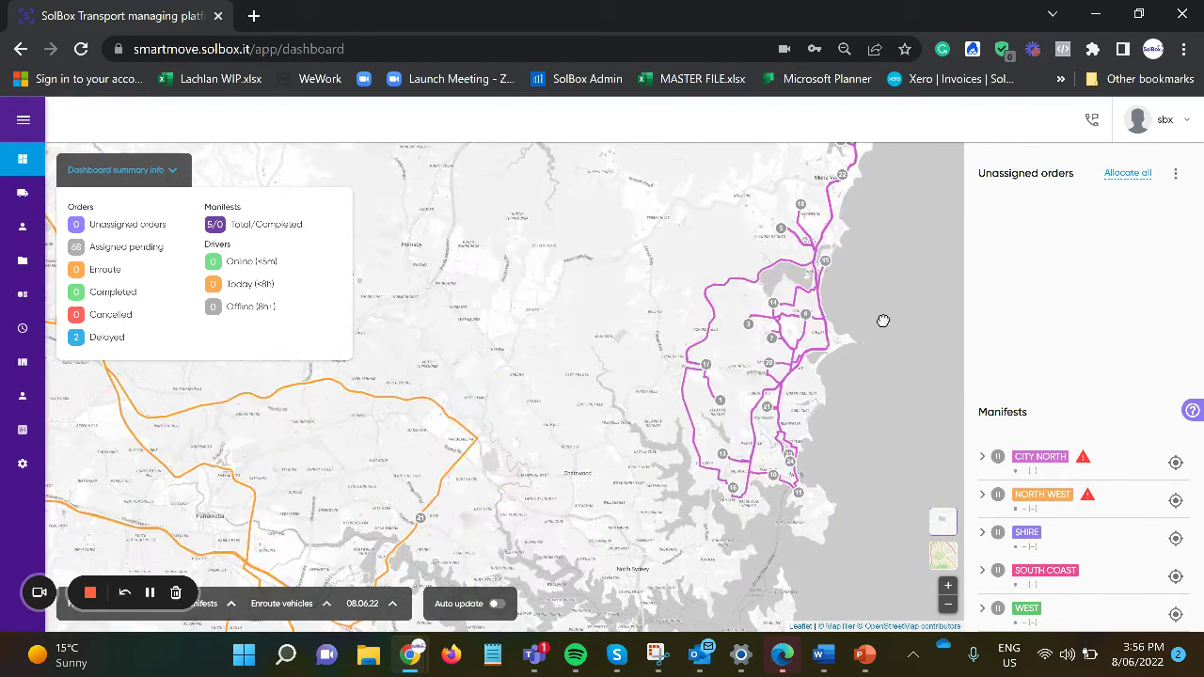
left_click_drag(884, 305, 844, 385)
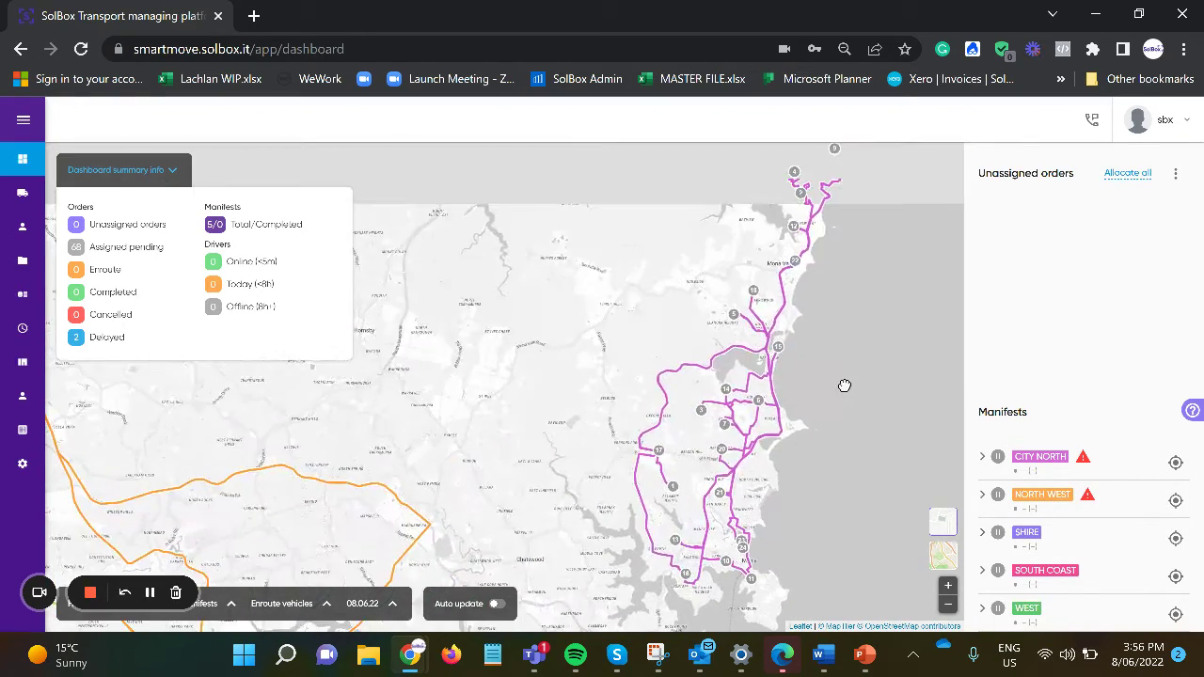
left_click(1040, 458)
scroll(1055, 494, "down", 3)
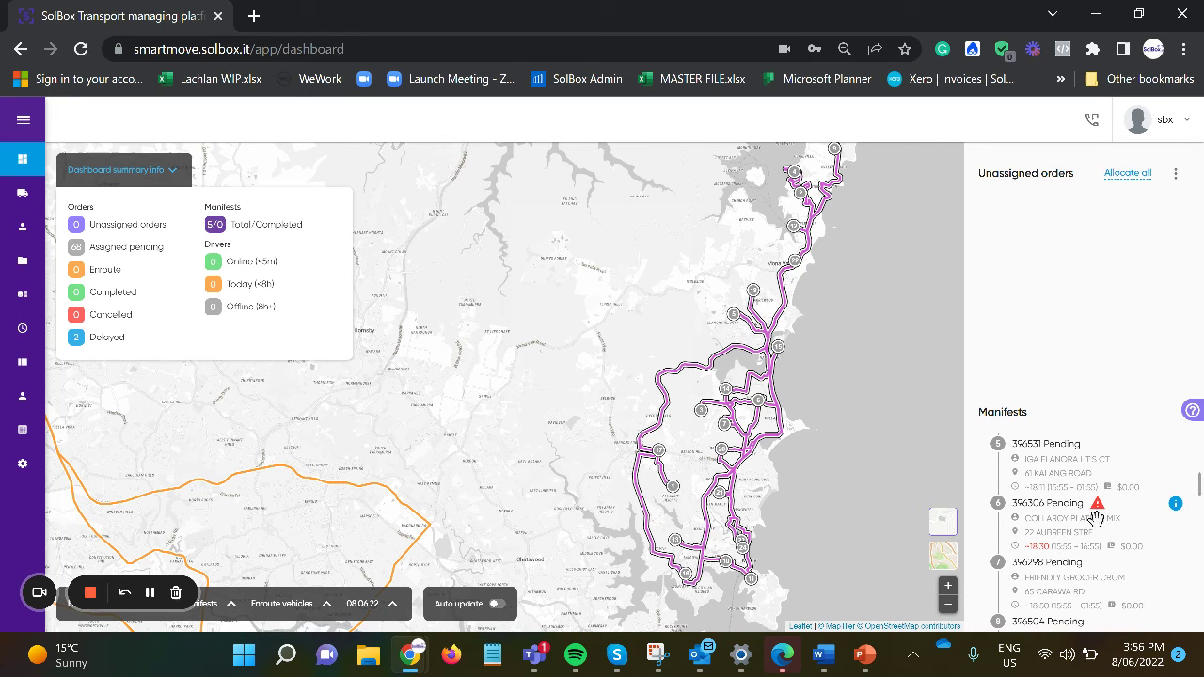
scroll(1096, 517, "up", 3)
left_click(1054, 508)
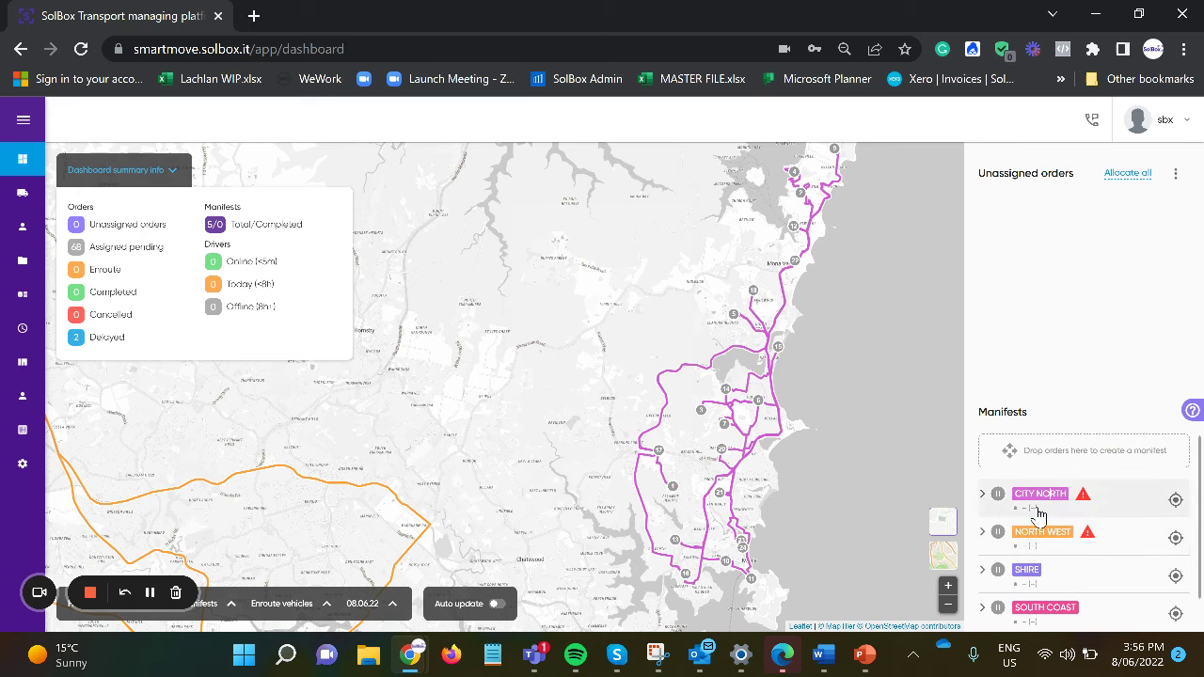
- Calculate an optimised route for the CITY NORTH manifest with Demo Driver as driver and Truck 1 as vehicle
left_click(1041, 509)
scroll(1063, 545, "down", 10)
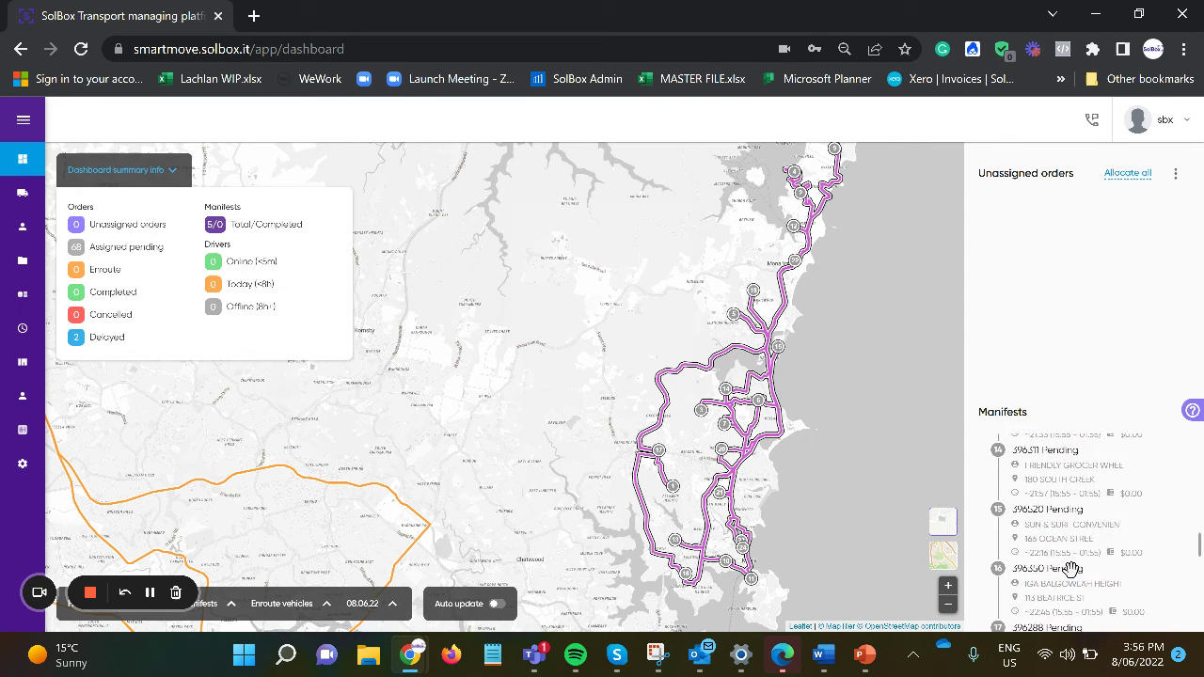
scroll(1067, 583, "down", 3)
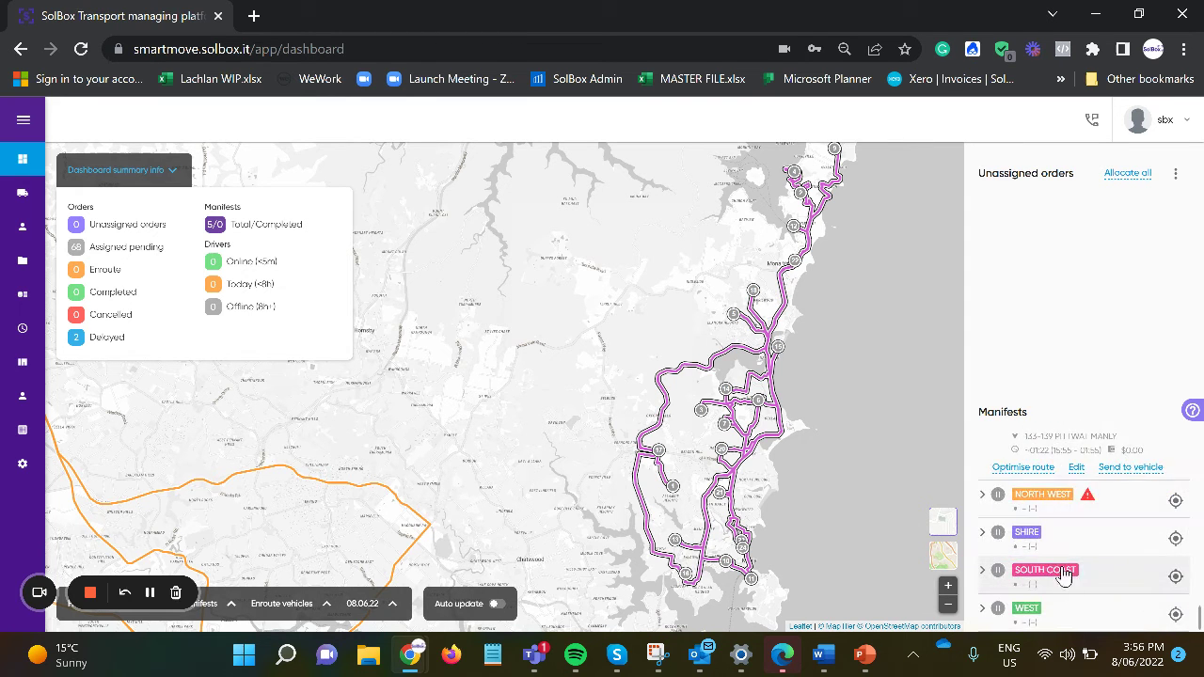
left_click(1022, 469)
left_click(488, 323)
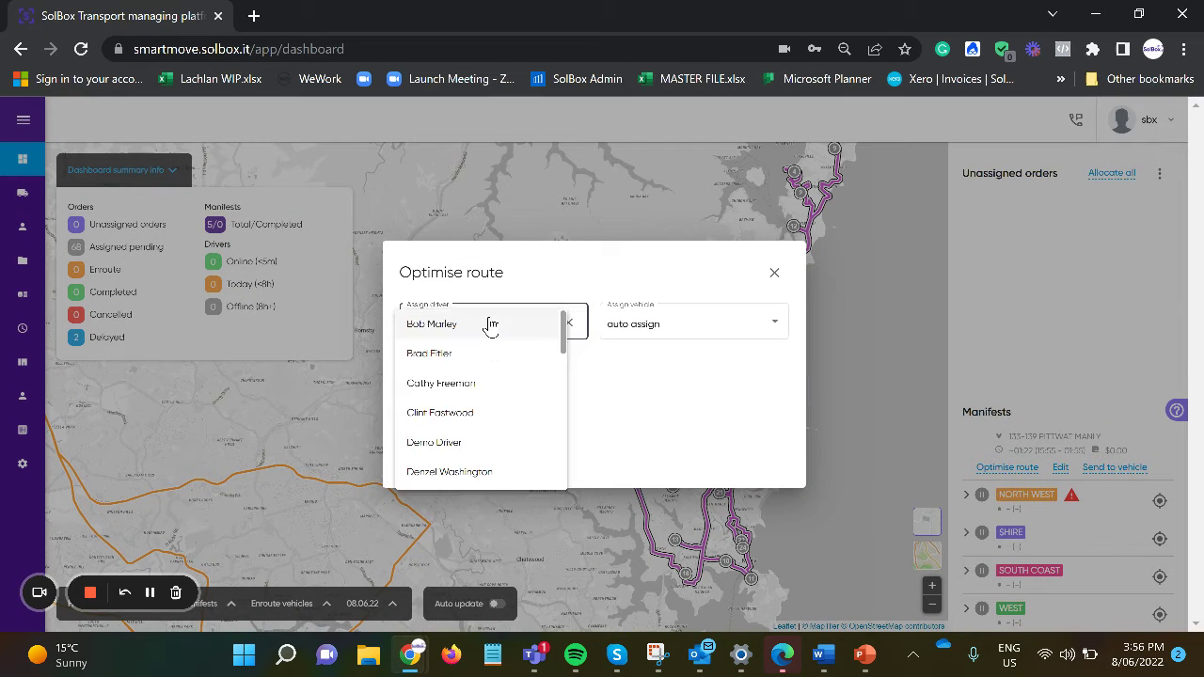
left_click(490, 443)
left_click(645, 335)
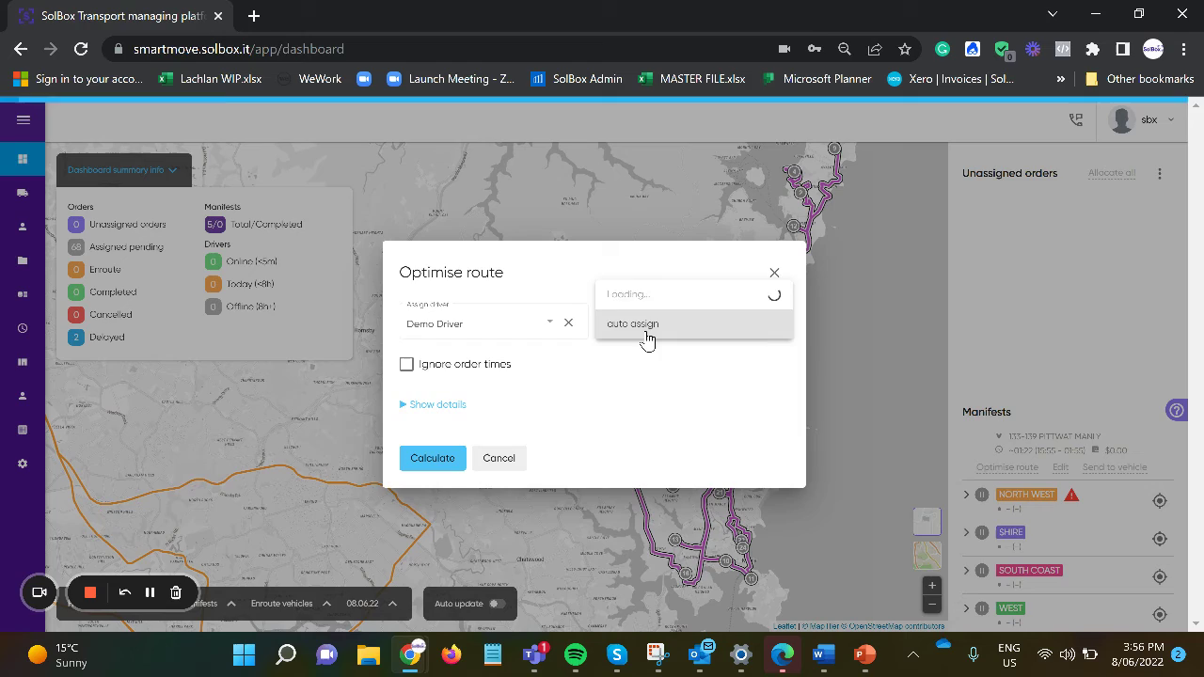
left_click(647, 329)
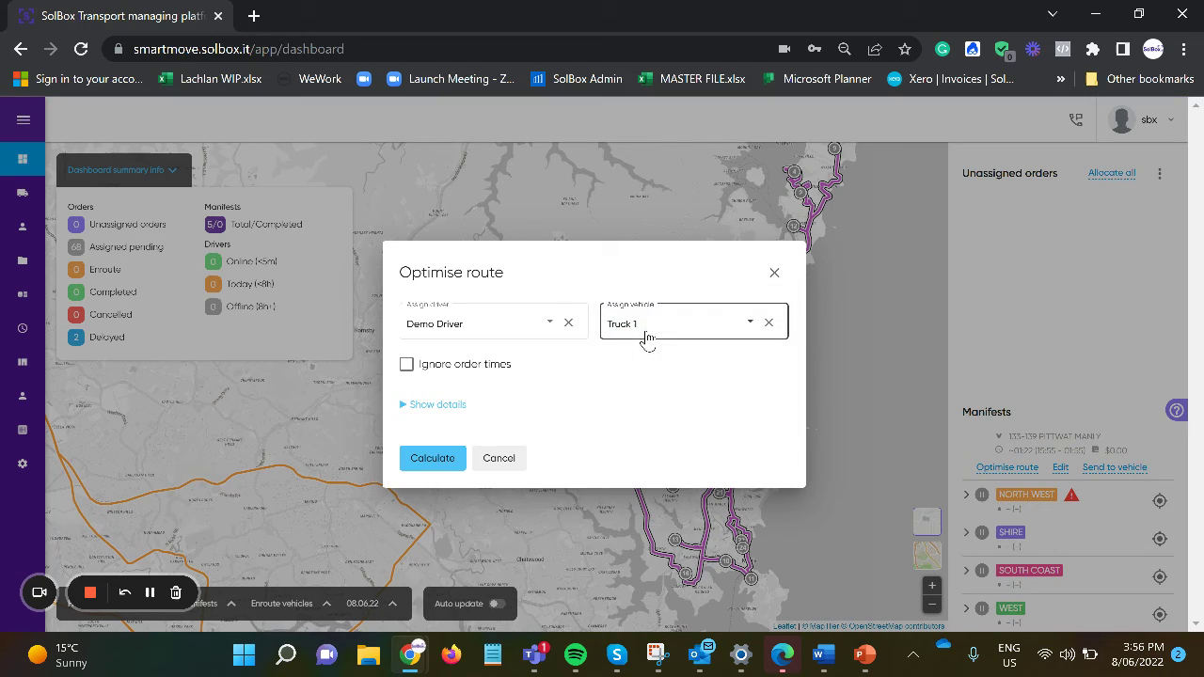
left_click(452, 460)
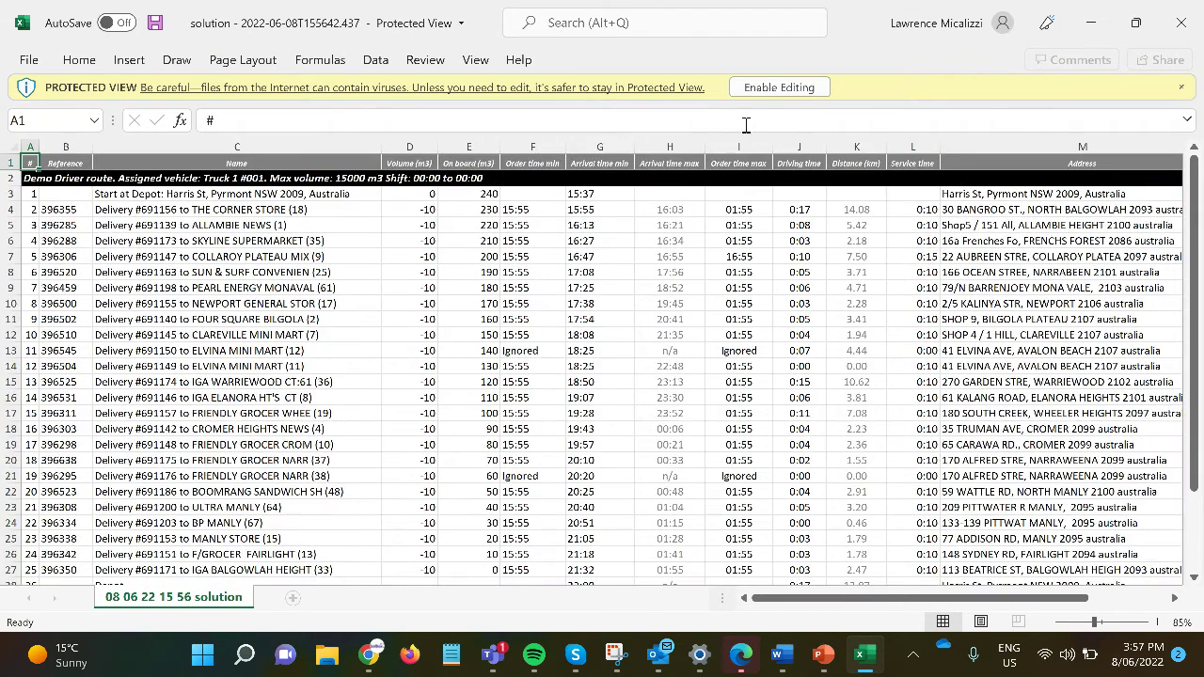
- Enable editing in the exported route solution workbook in Excel and review its delivery rows
left_click(779, 86)
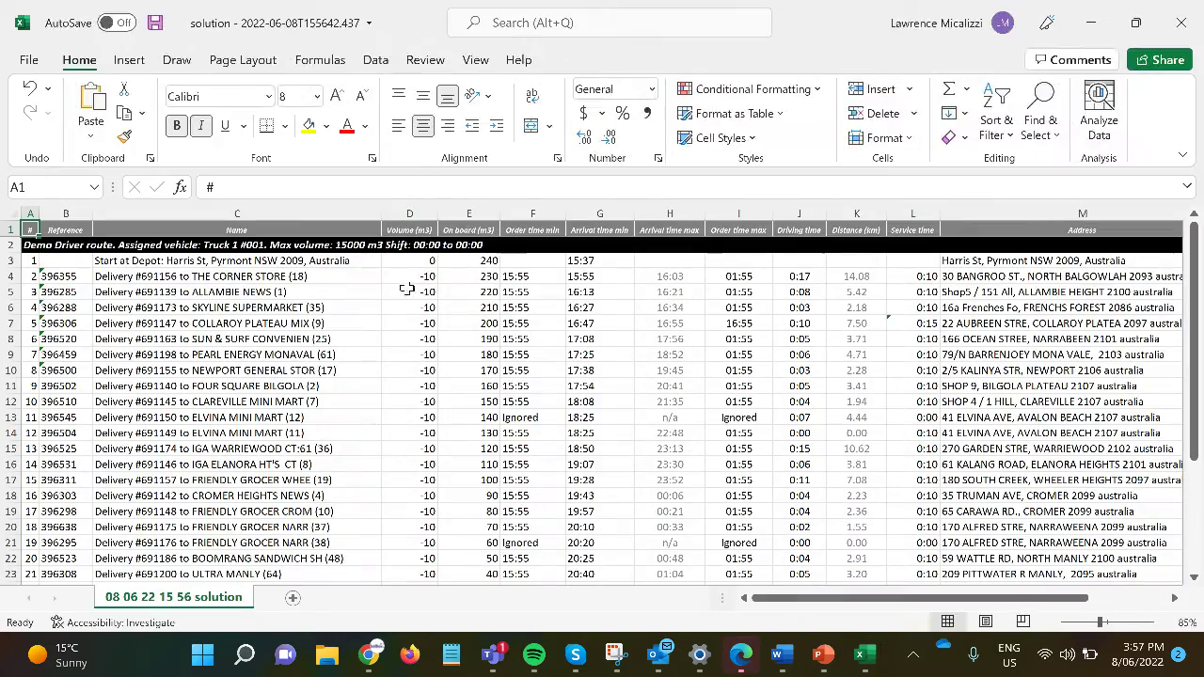
left_click(408, 354)
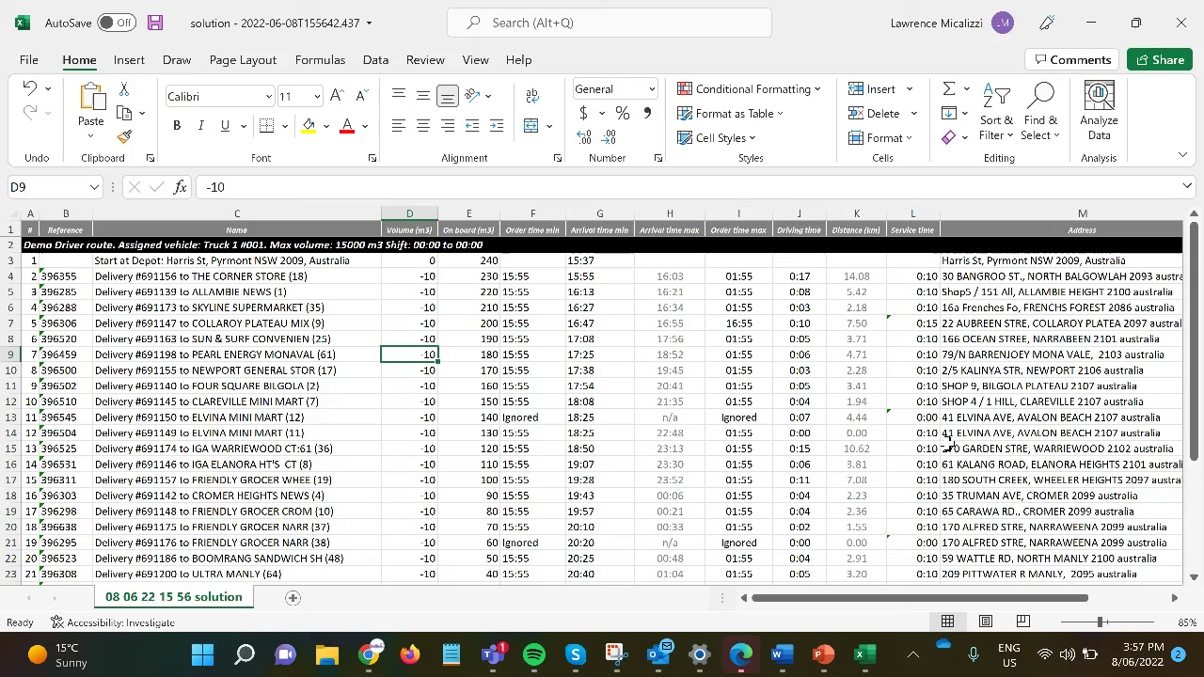
left_click(1089, 23)
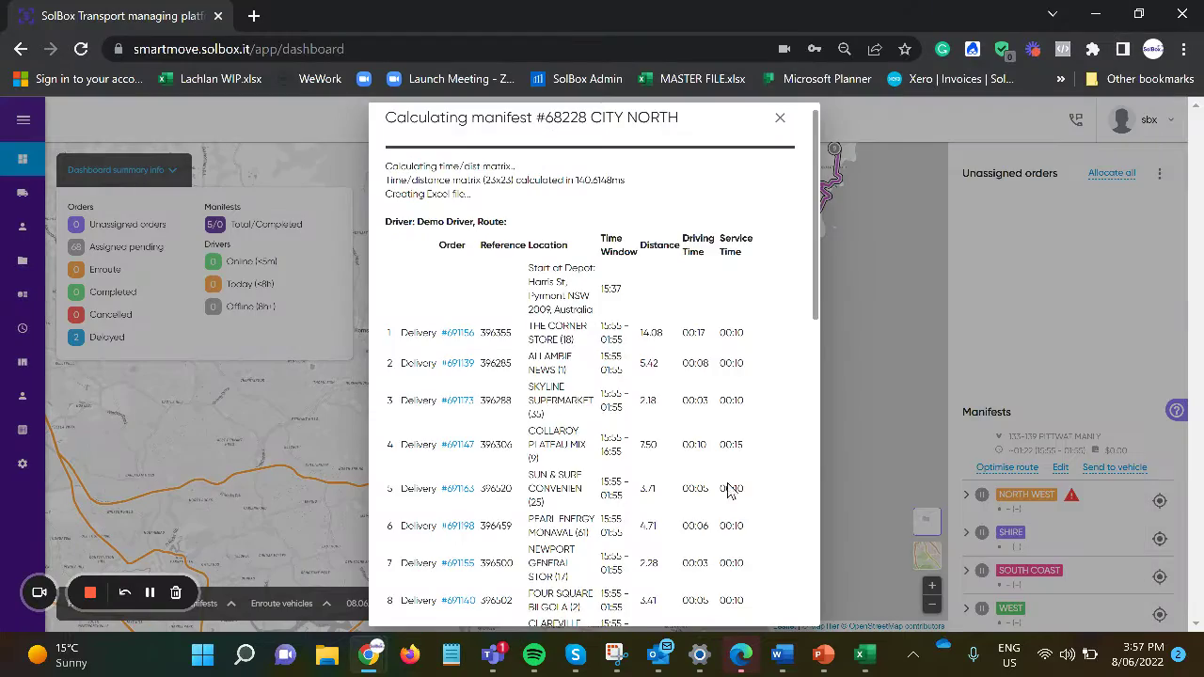
- Back in SolBox, finish the CITY NORTH route calculation and inspect the optimised route around its depot on the map
scroll(726, 489, "down", 10)
left_click(404, 596)
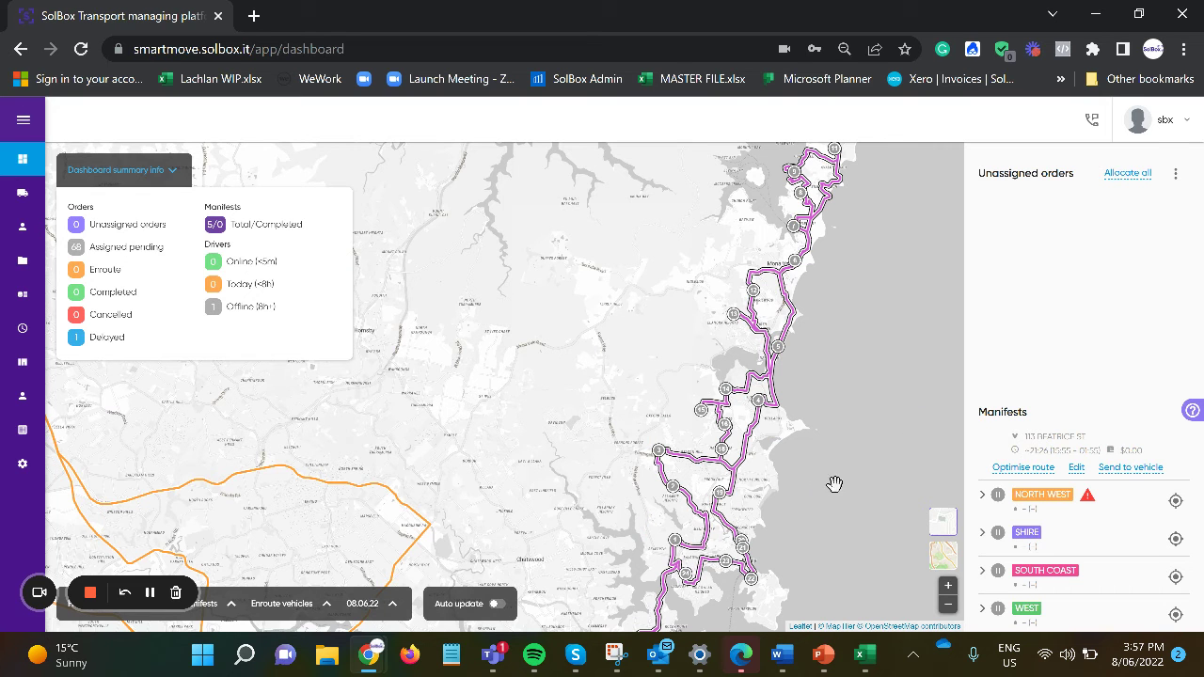
left_click_drag(793, 541, 819, 395)
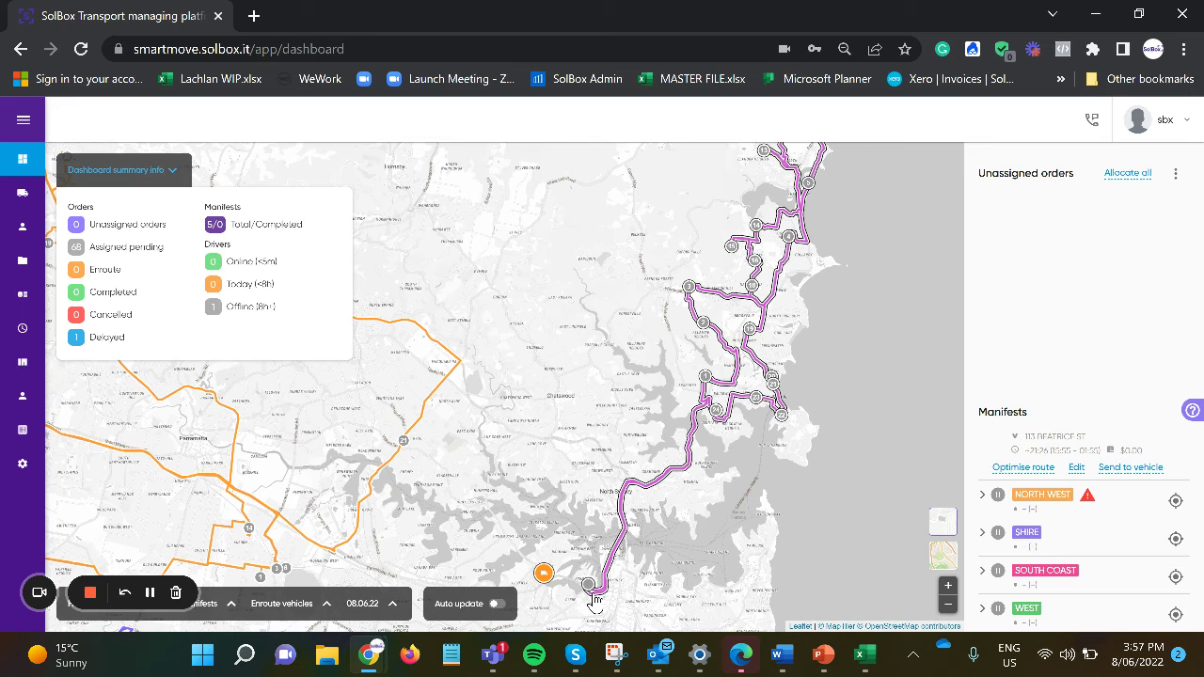
mouse_move(545, 583)
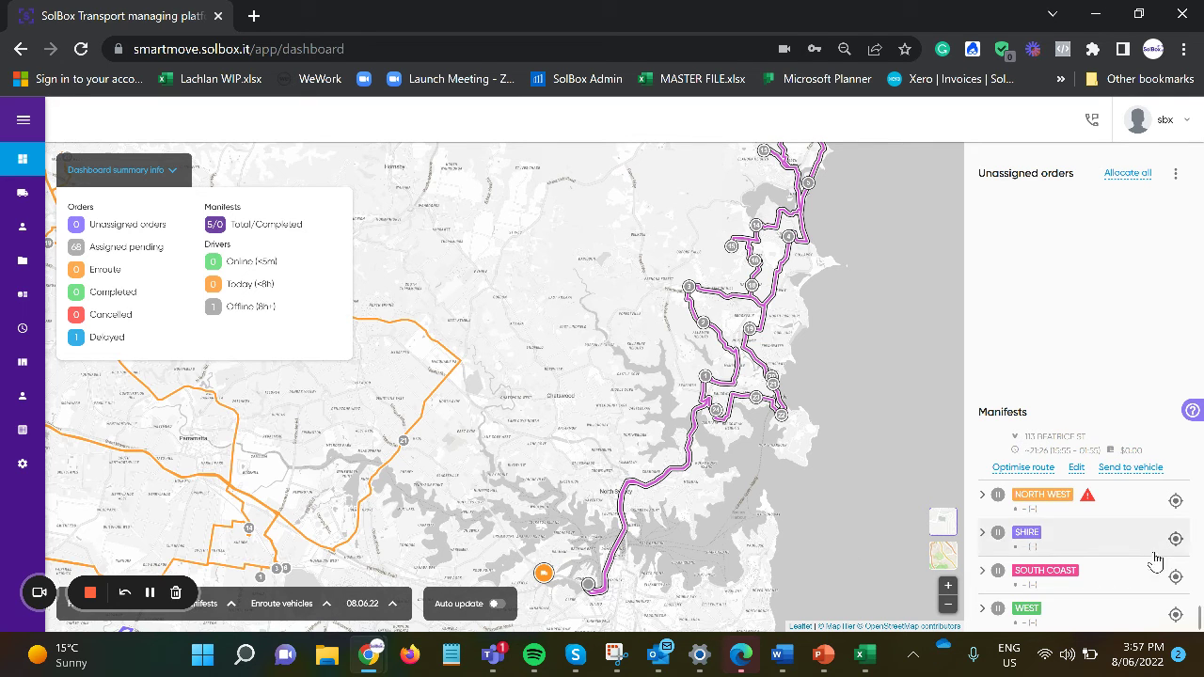
- Review the ordered stops in the CITY NORTH manifest and collapse its stop list
scroll(1128, 546, "up", 5)
scroll(1109, 531, "up", 5)
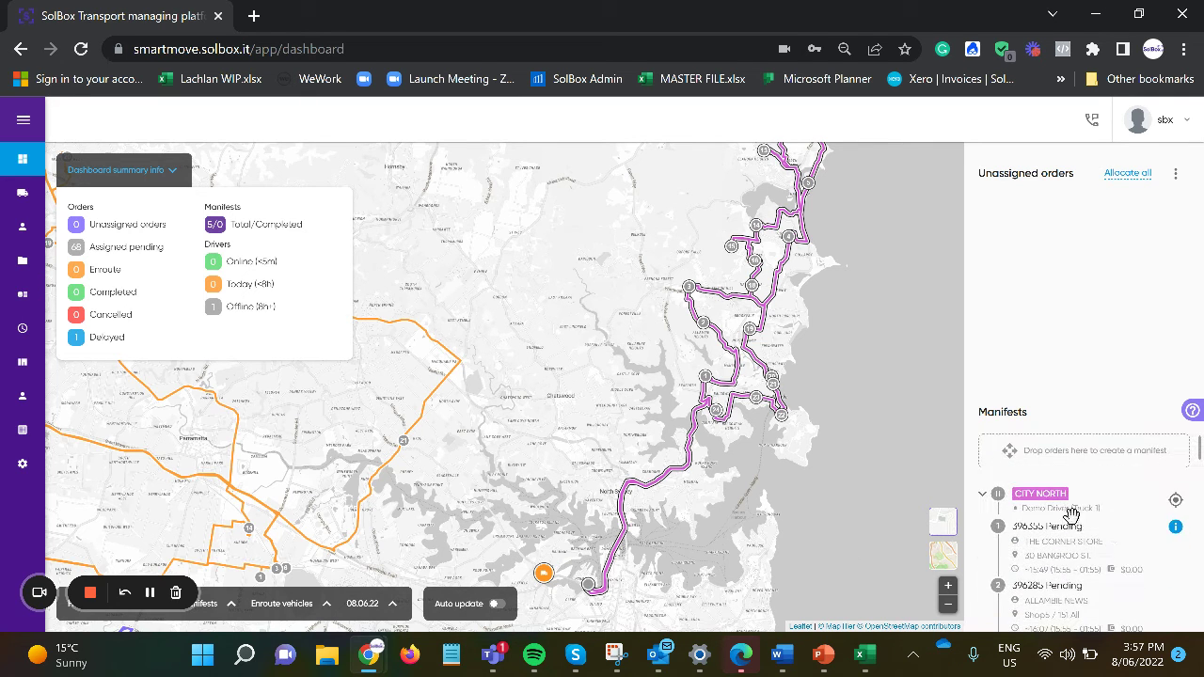
scroll(1056, 508, "down", 8)
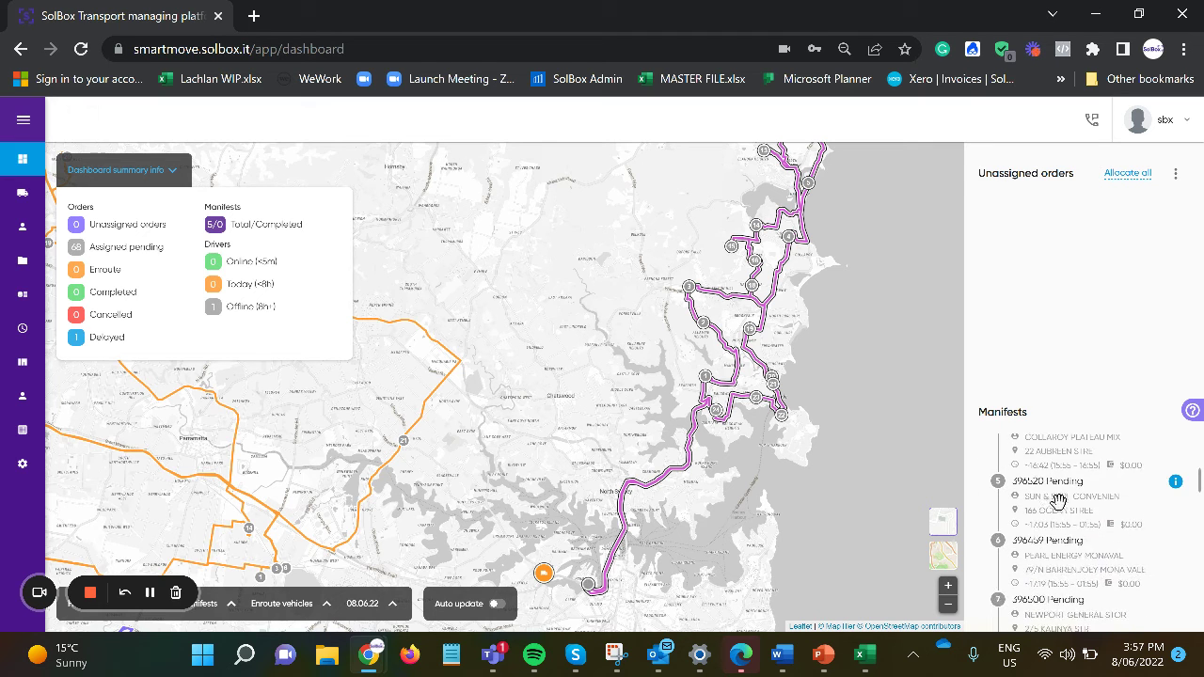
scroll(1059, 503, "down", 8)
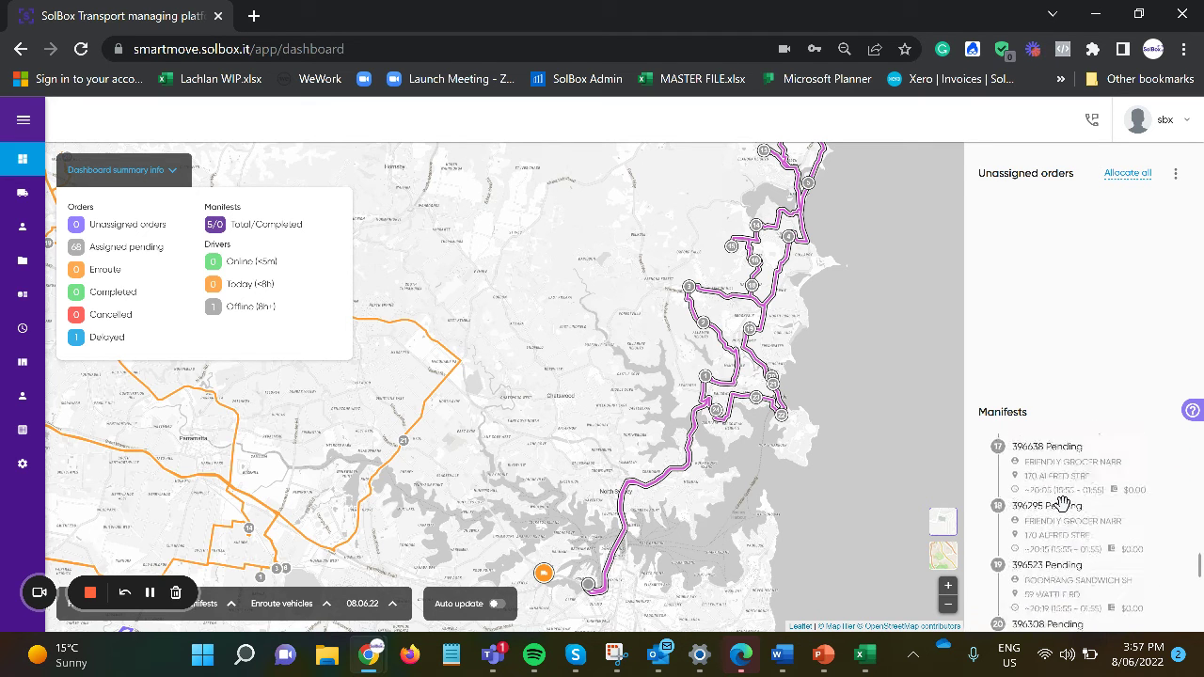
scroll(1061, 505, "up", 15)
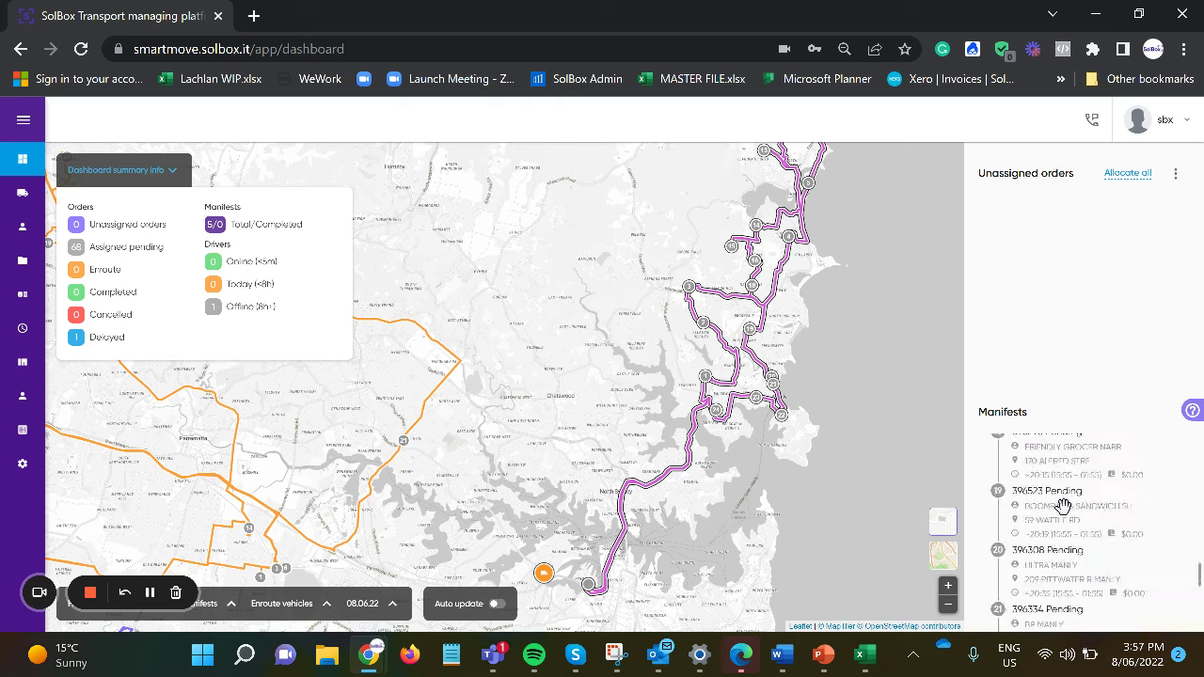
left_click(1039, 499)
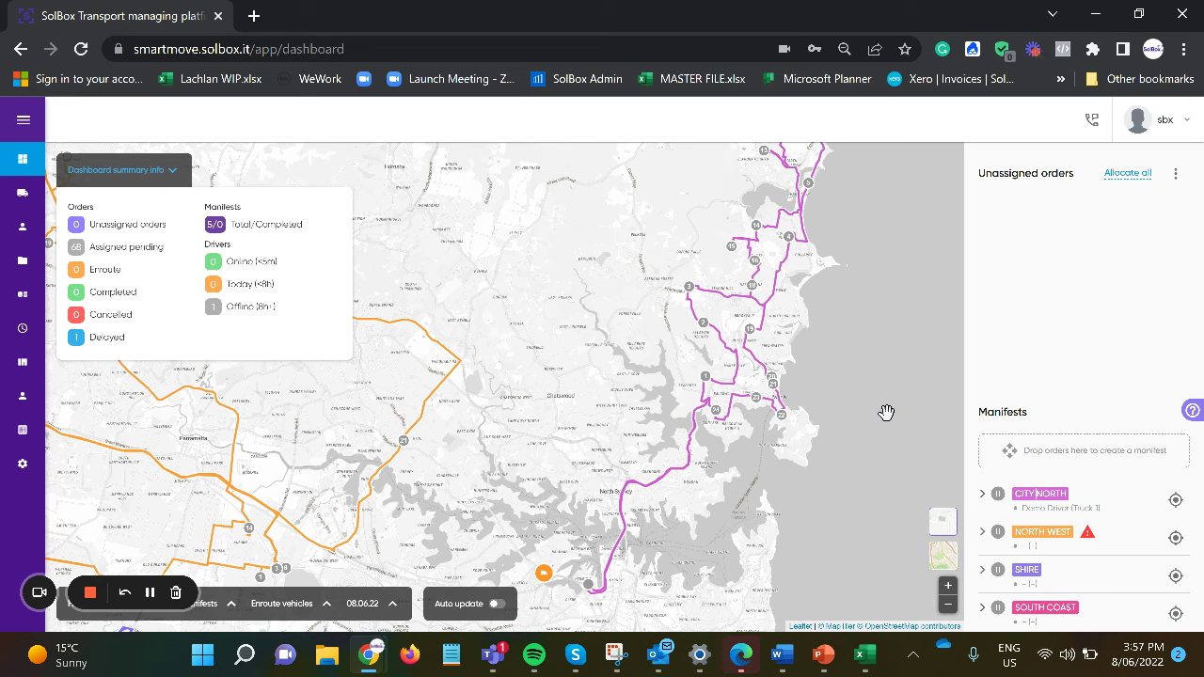
- Open the NORTH WEST manifest's details from the manifest list and enlarge its route map
left_click_drag(524, 441, 781, 320)
left_click_drag(453, 369, 631, 403)
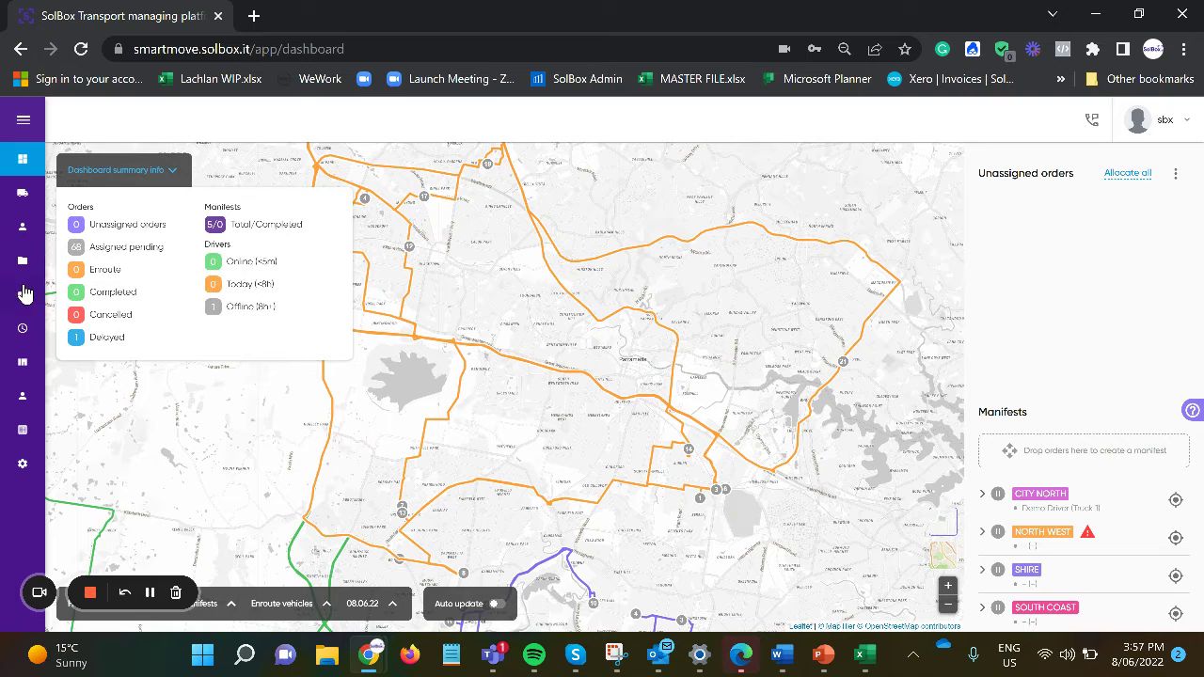
left_click(25, 293)
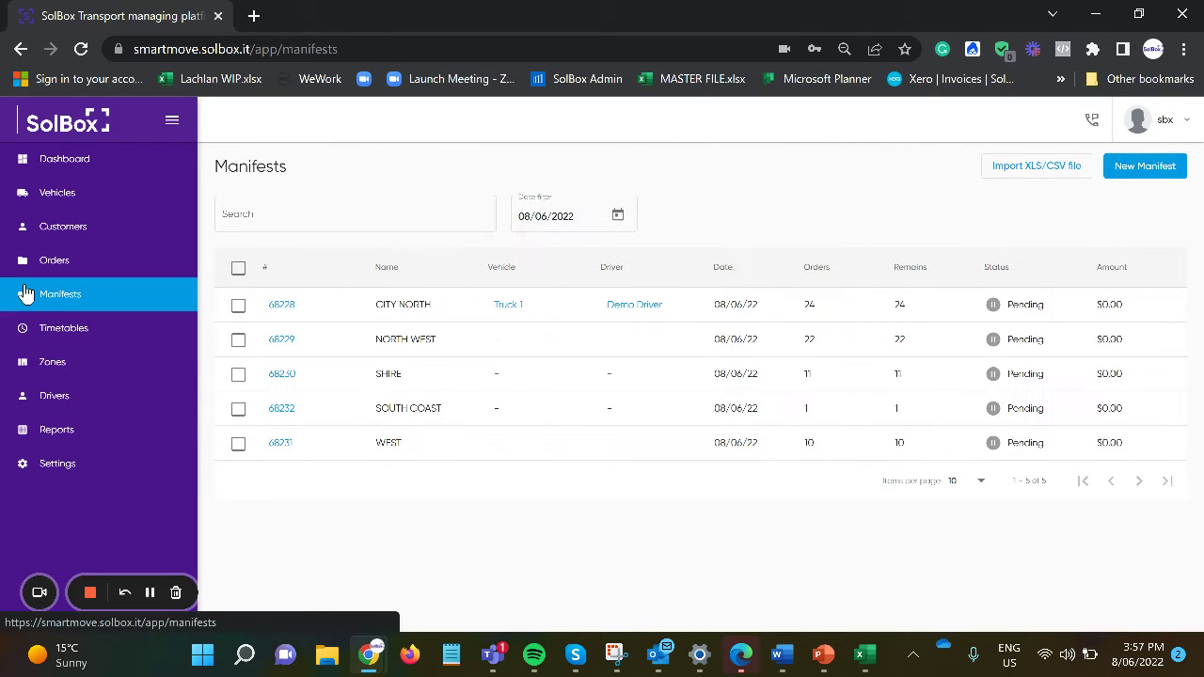
left_click(280, 344)
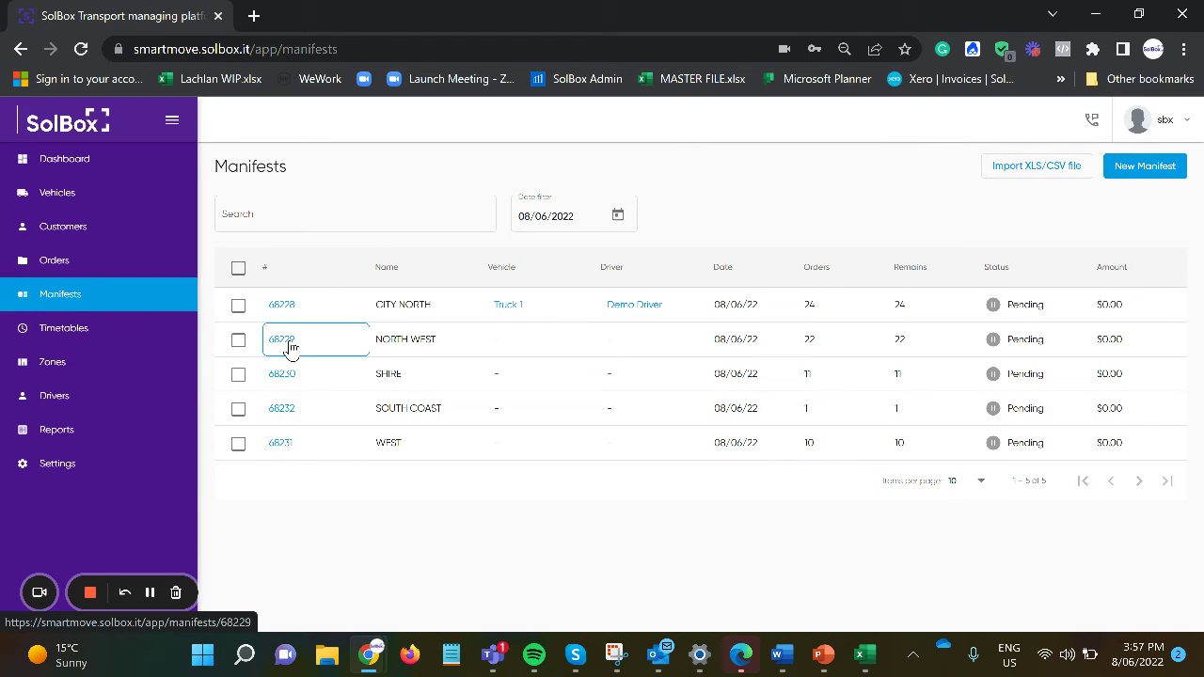
left_click(270, 347)
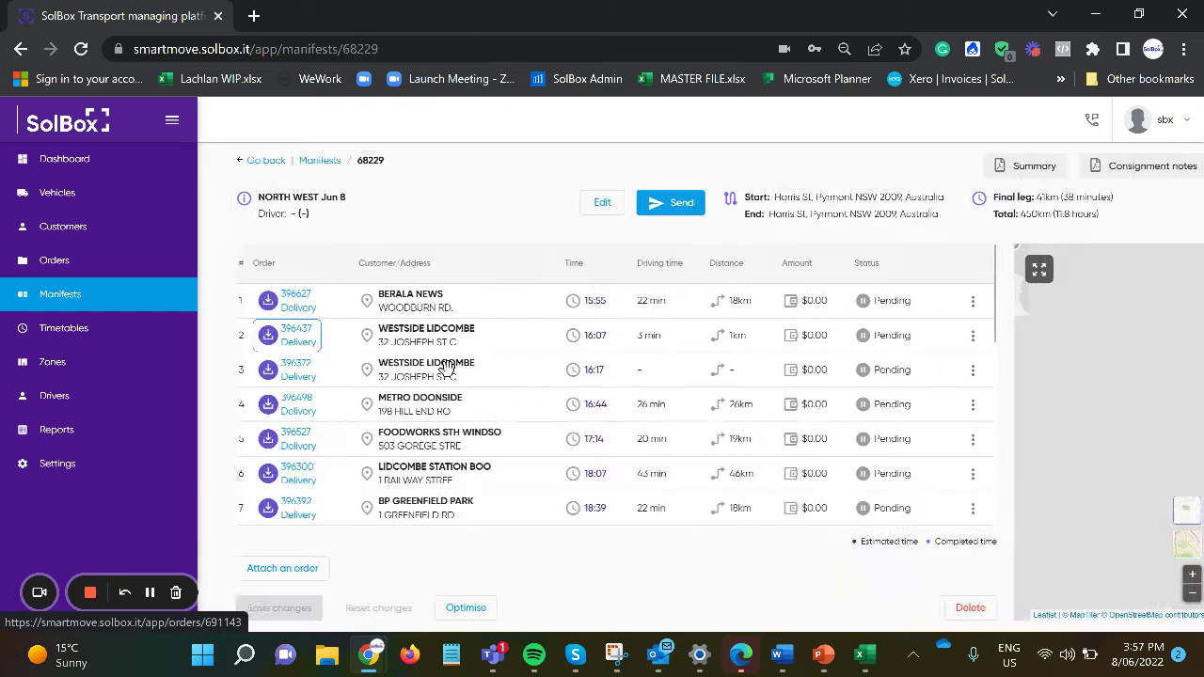
left_click(1017, 273)
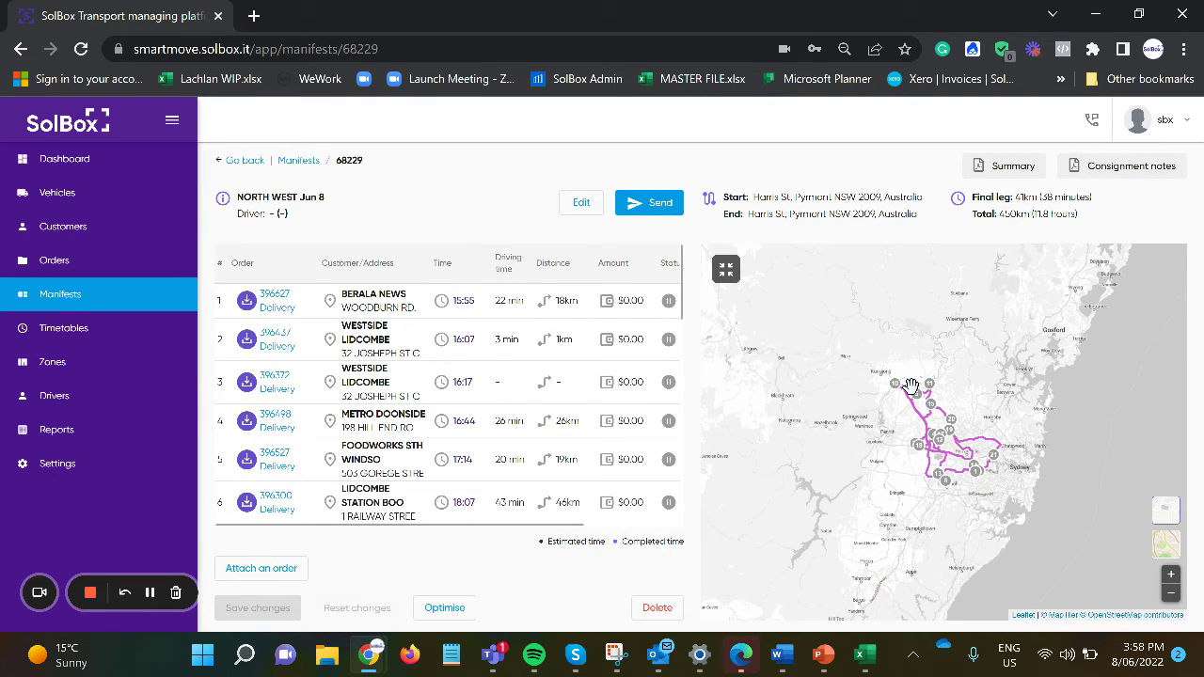
- Optimise the NORTH WEST route with Clint Eastwood as driver and Truck 2 as vehicle, and accept the calculated solution
left_click(440, 609)
left_click(470, 324)
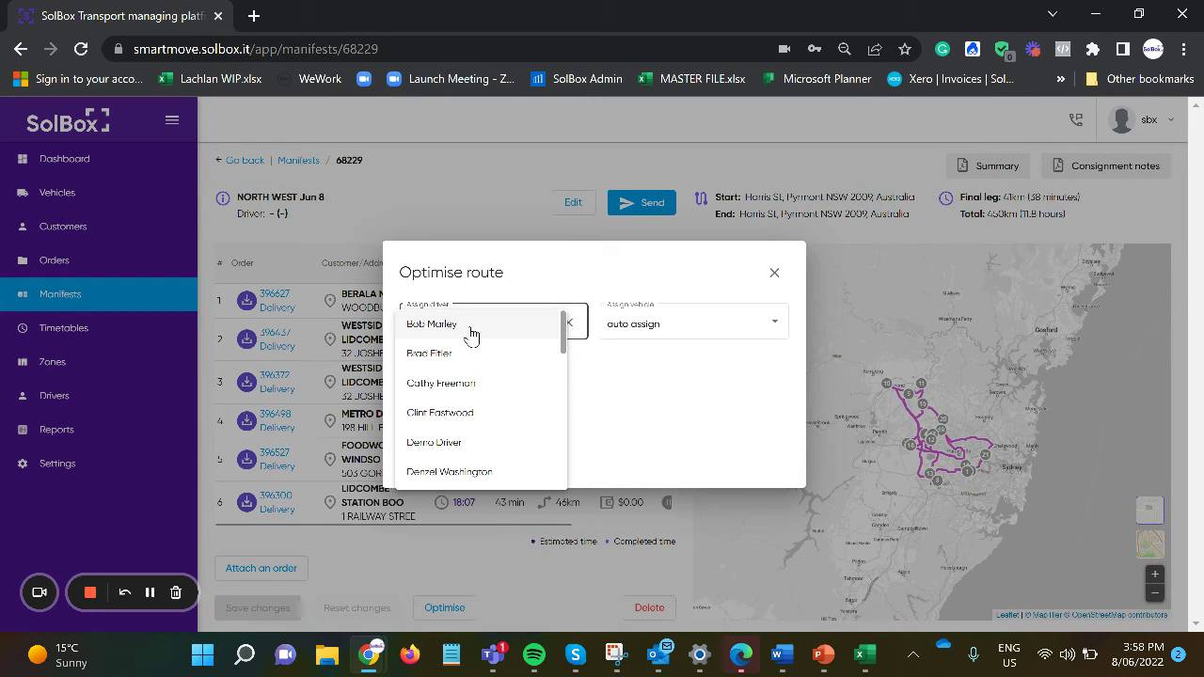
left_click(432, 414)
left_click(621, 324)
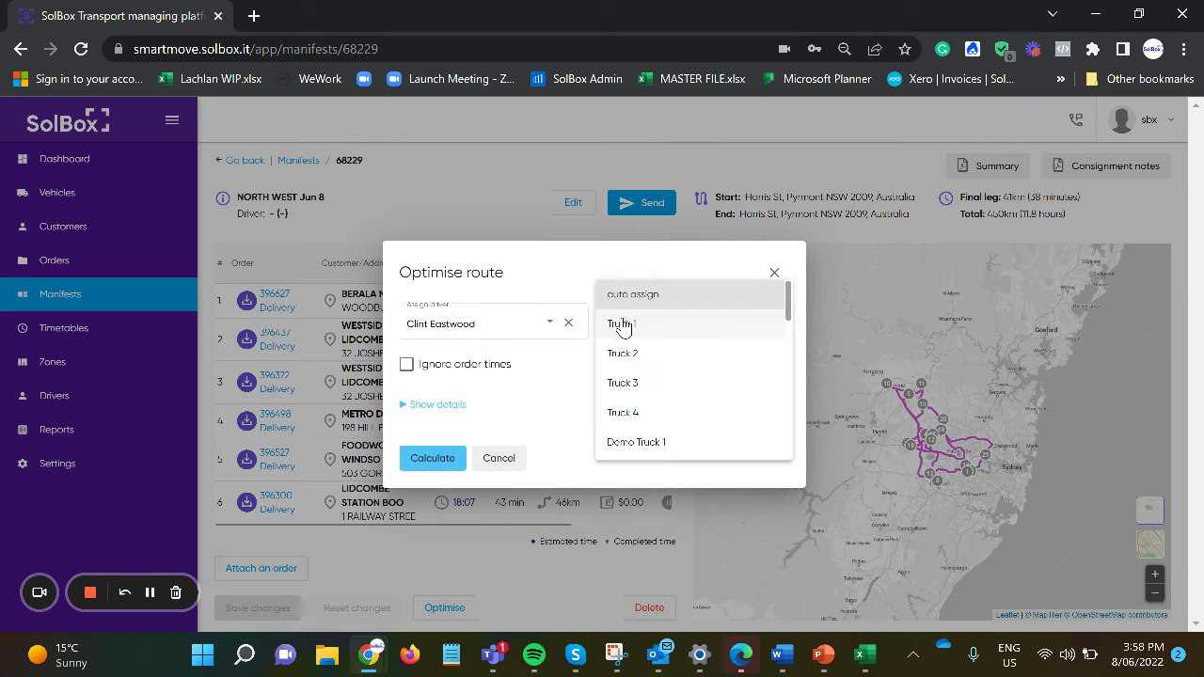
left_click(627, 354)
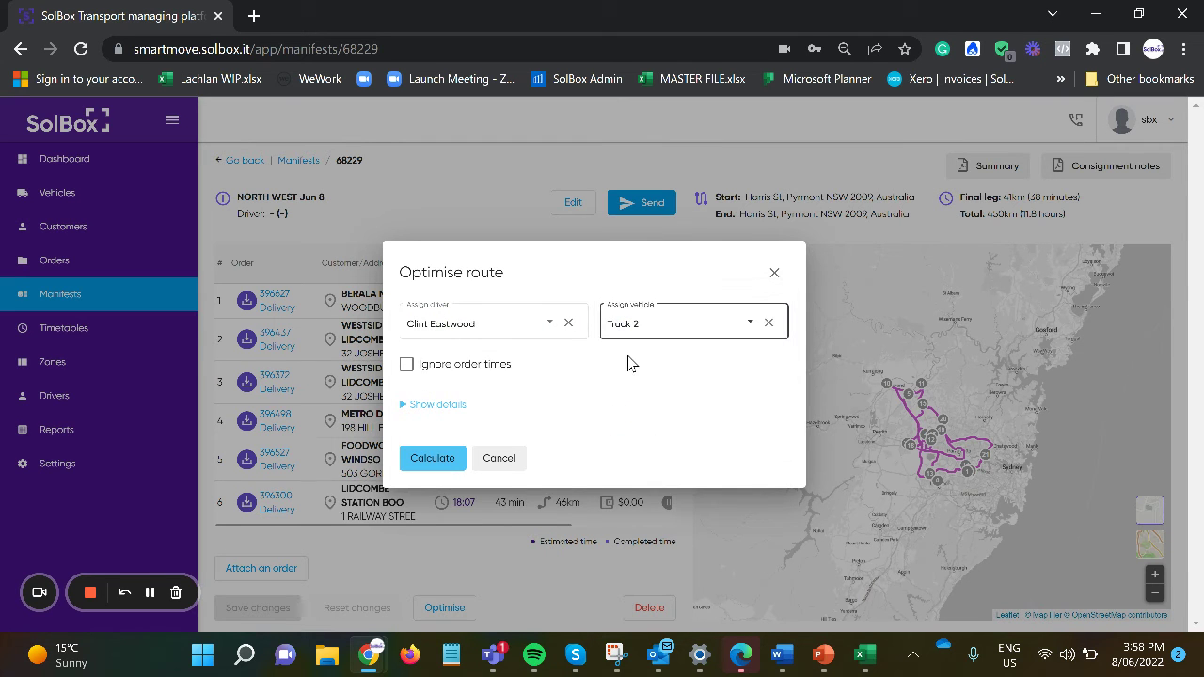
left_click(457, 460)
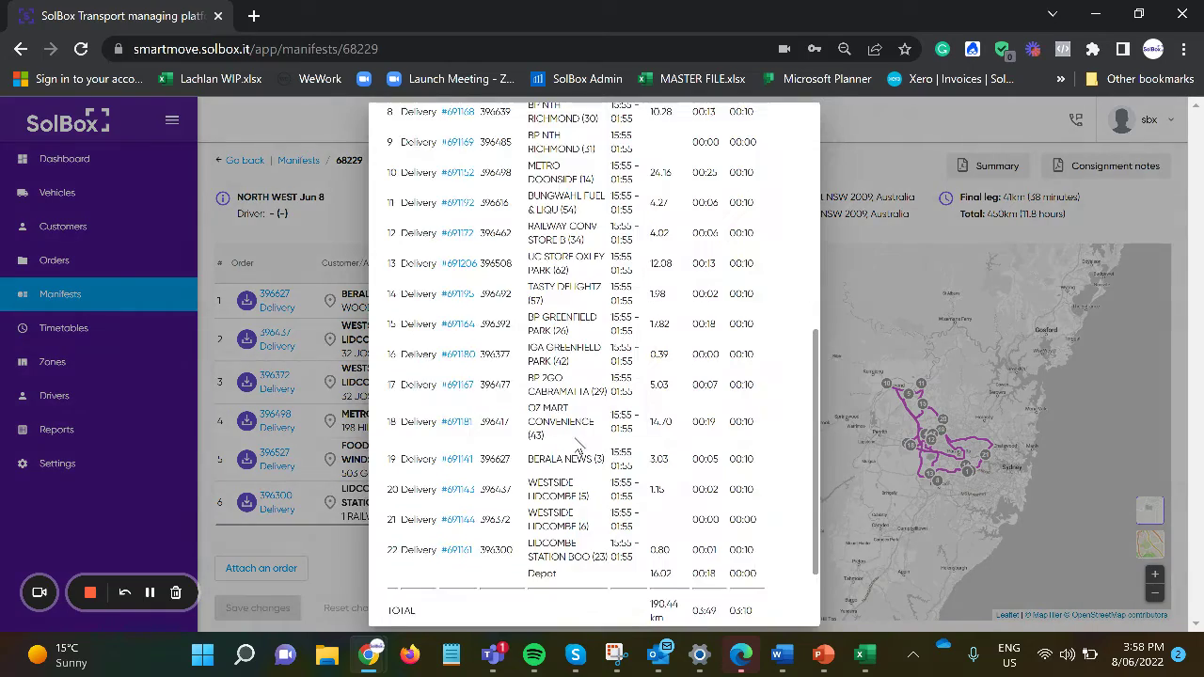
scroll(578, 449, "down", 2)
left_click(408, 595)
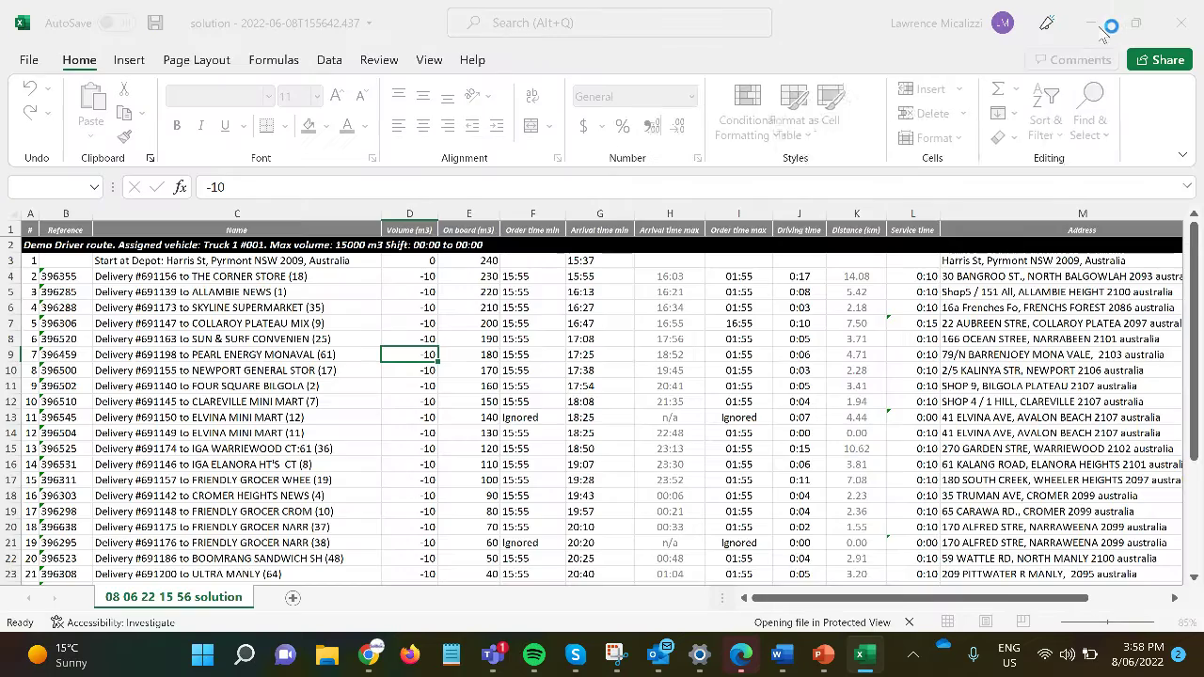
- Minimise the exported solution workbooks in Excel and return to the NORTH WEST manifest in SolBox
left_click(1093, 28)
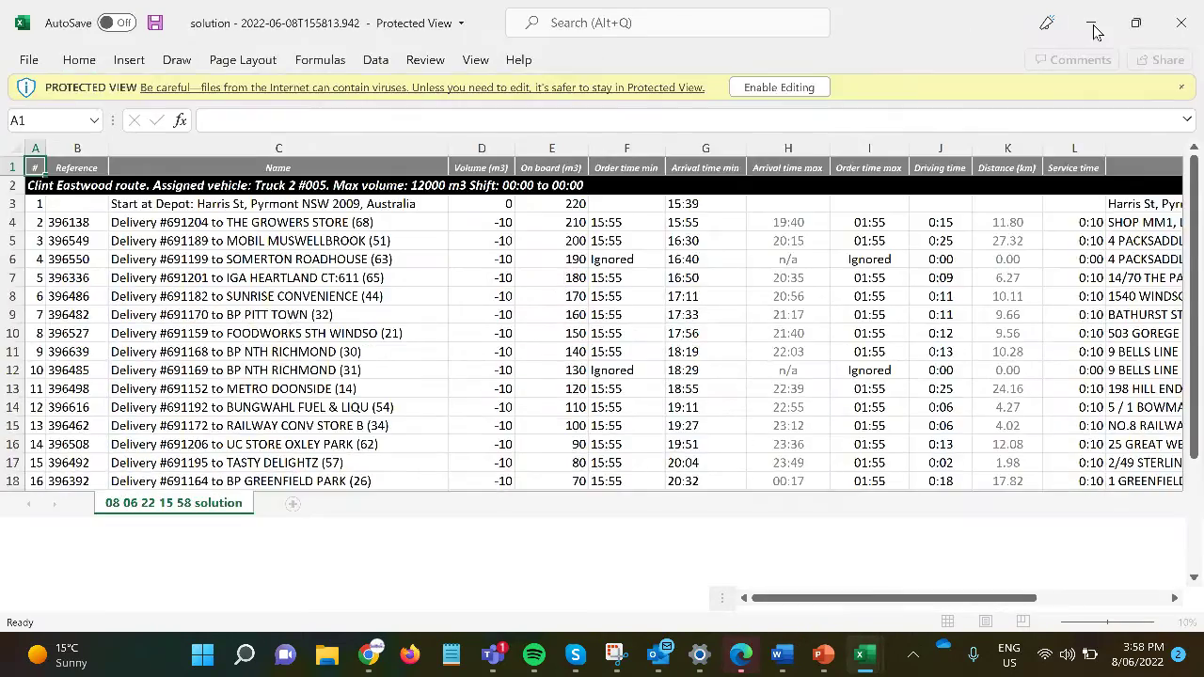
left_click(1093, 28)
left_click(1094, 28)
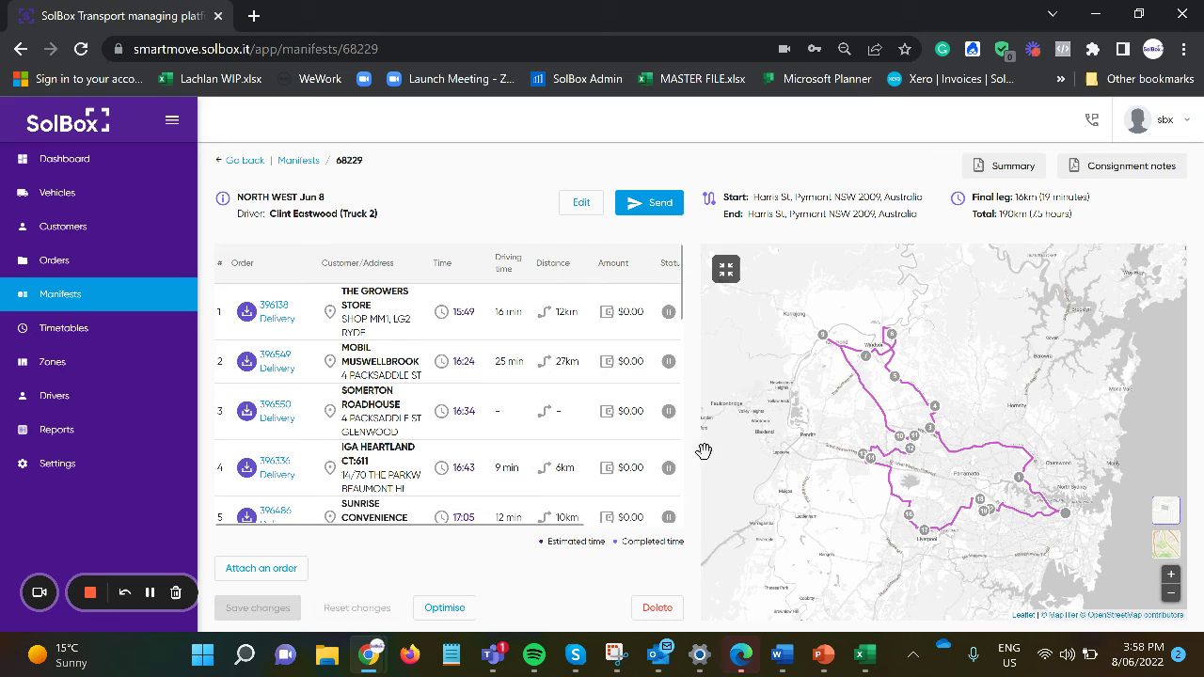
- Shrink the route map, move the FOODWORKS STH WINDSO delivery up to fourth stop, and save the manifest changes
left_click(725, 270)
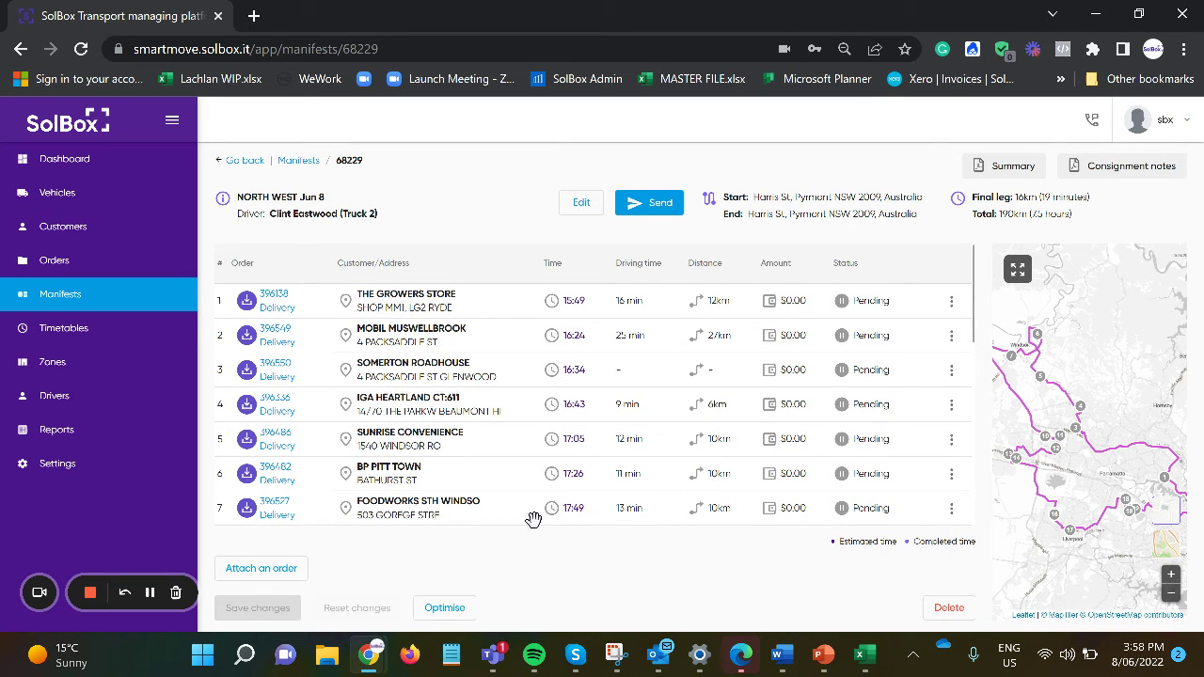
left_click_drag(532, 519, 543, 429)
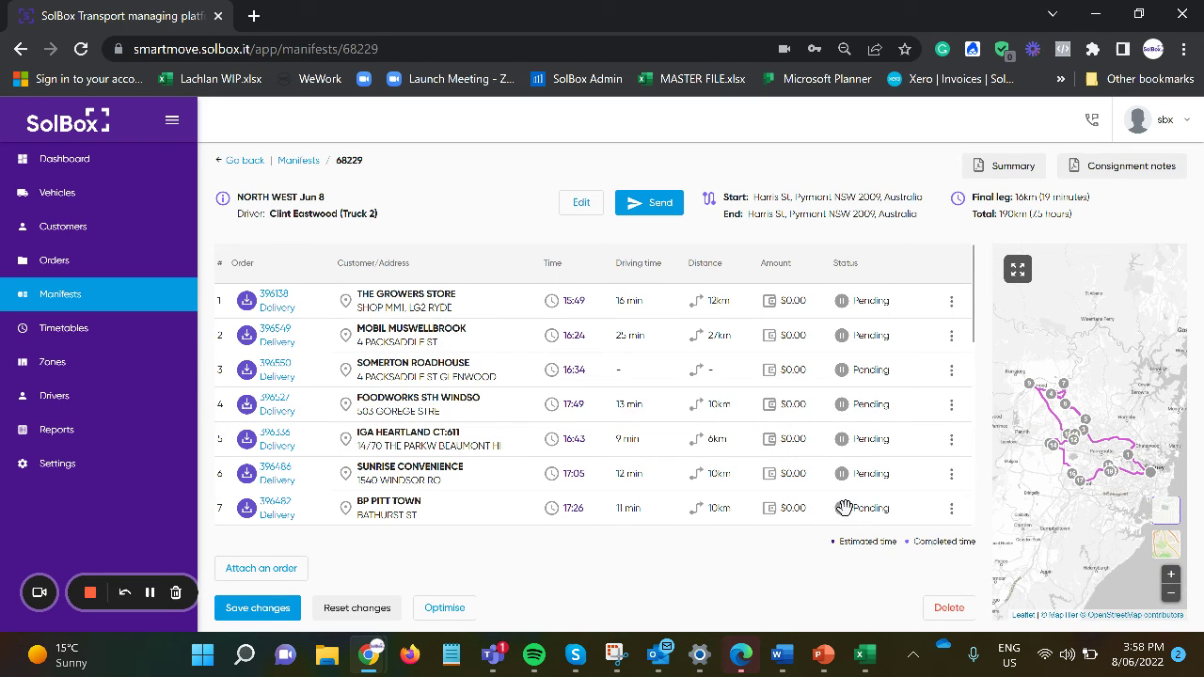
left_click(269, 610)
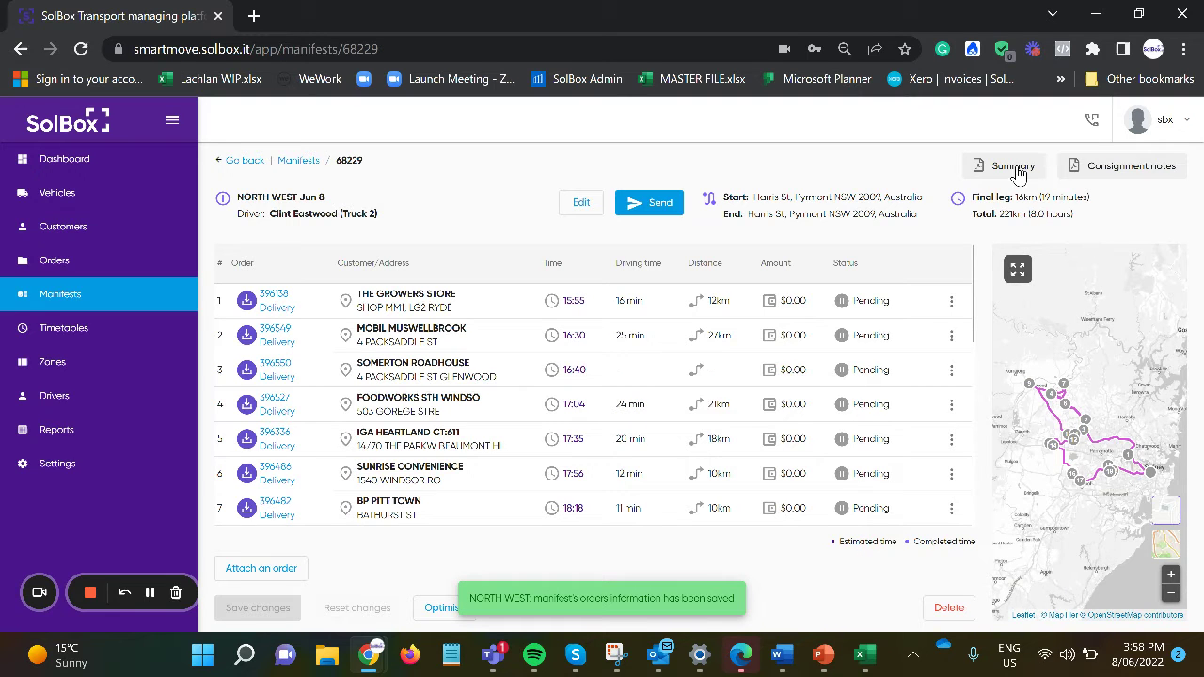
- Generate the NORTH WEST manifest's summary document, review its deliveries, and return to the manifest
left_click(1014, 167)
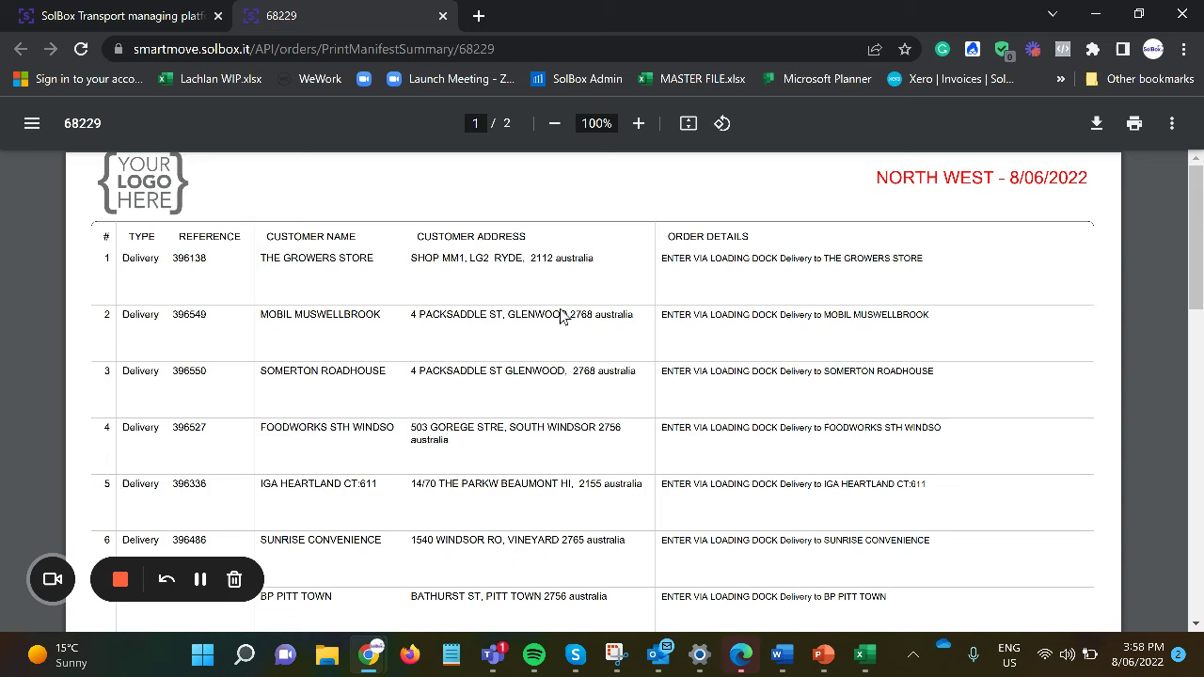
scroll(558, 310, "down", 10)
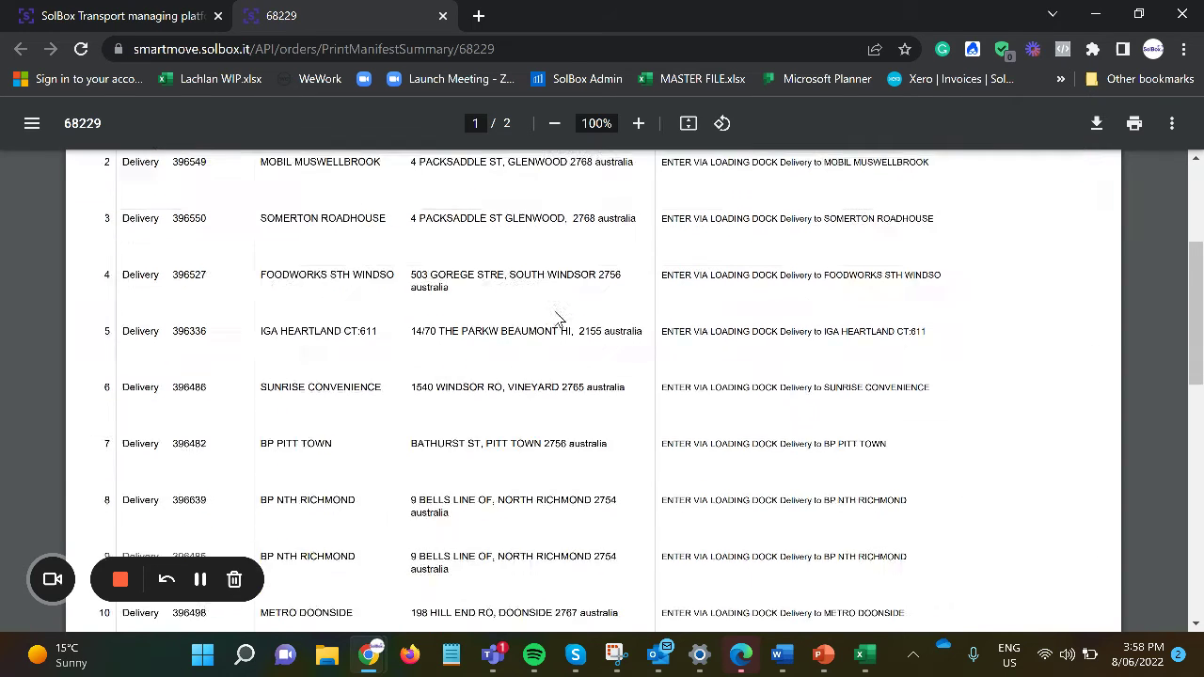
scroll(555, 316, "up", 10)
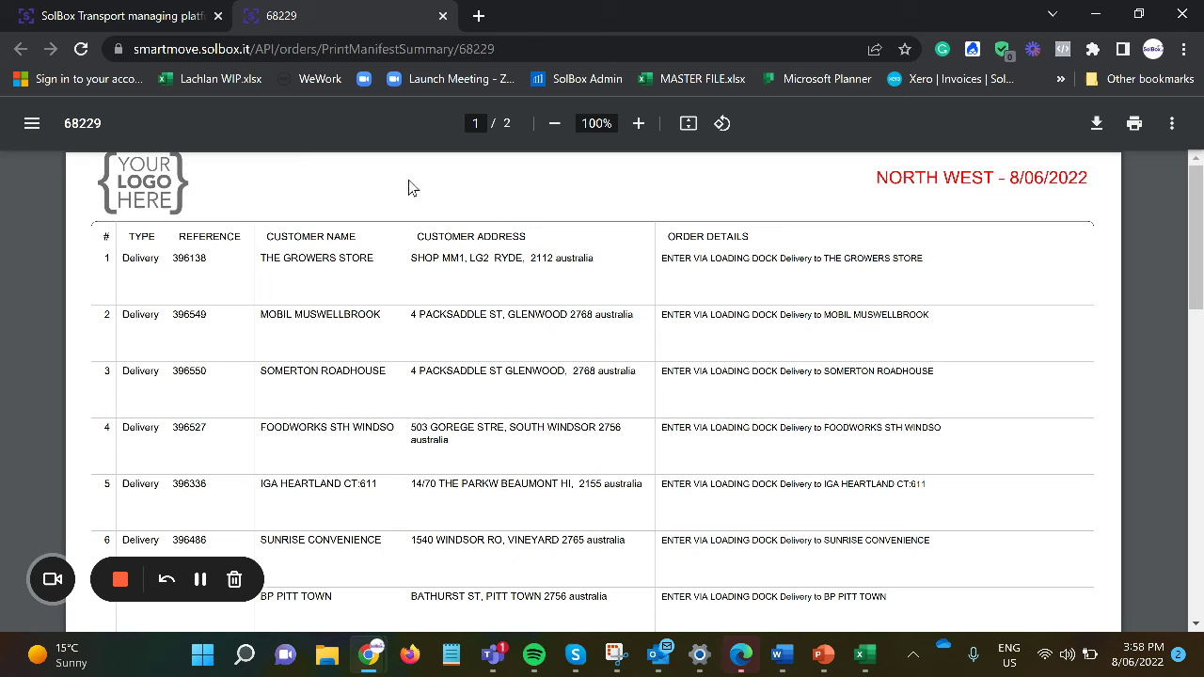
left_click(175, 19)
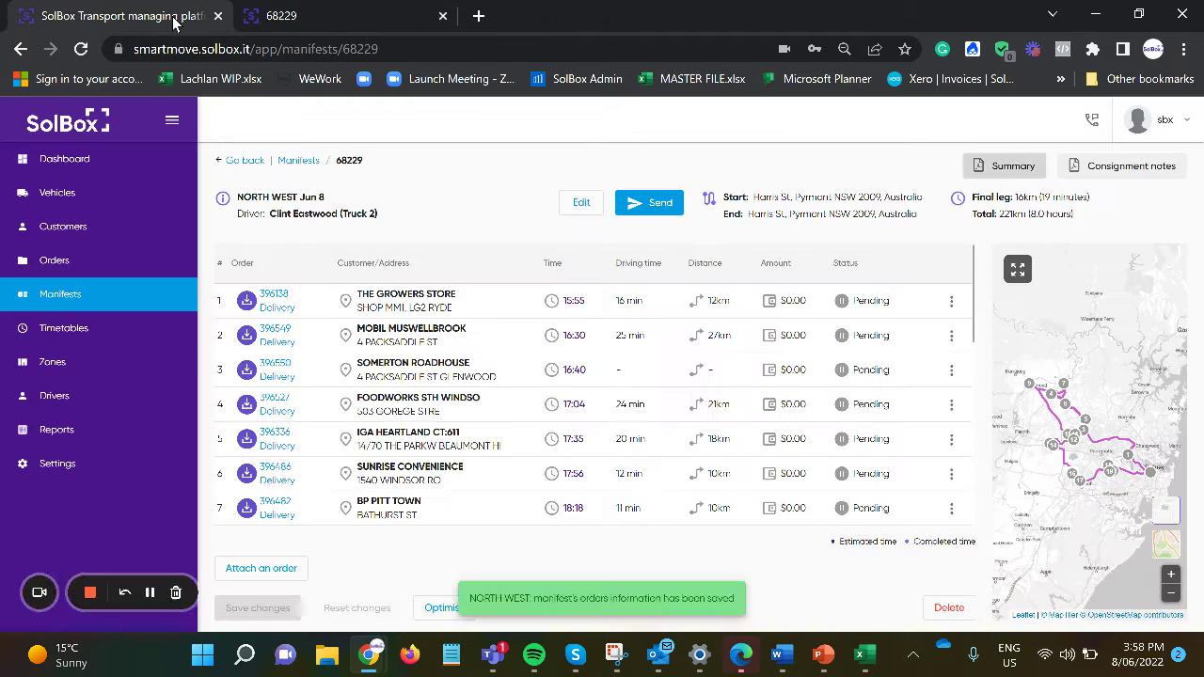